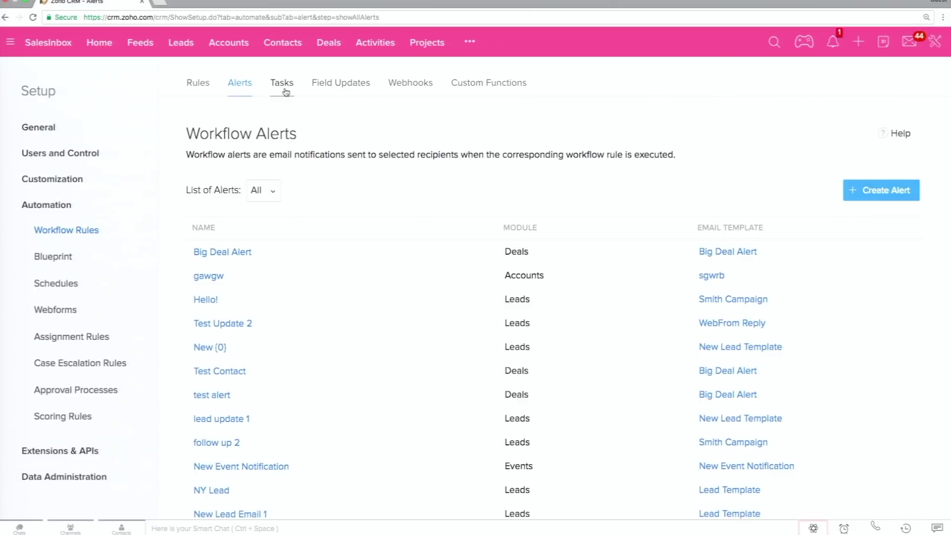
Step: Create a new workflow rule for the Leads module with the name New Lead Intro
{"action": "left_click", "coordinate": [348, 83]}
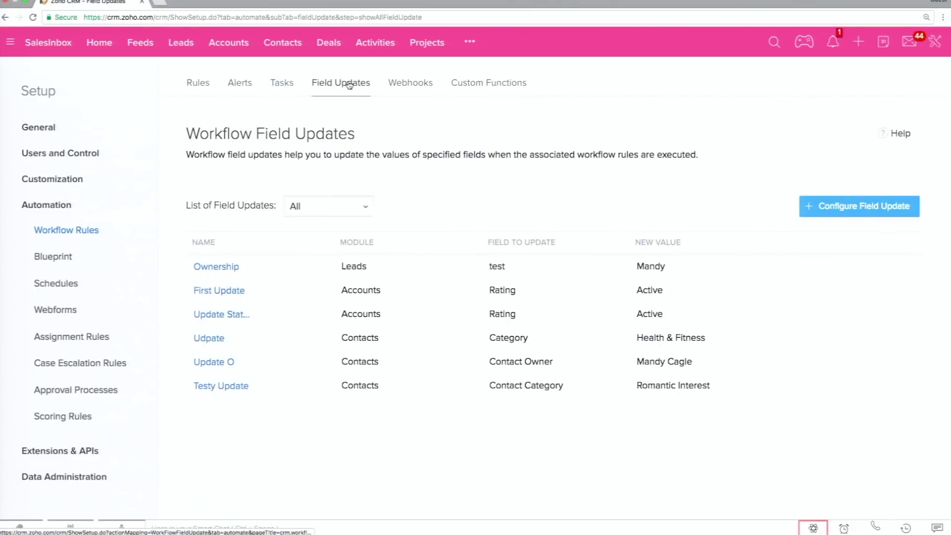
{"action": "left_click", "coordinate": [199, 85]}
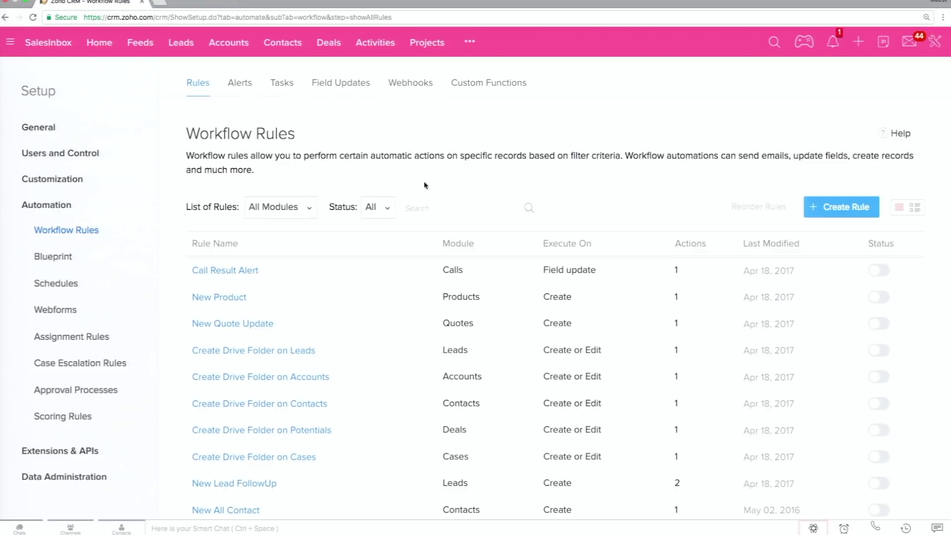
{"action": "left_click", "coordinate": [838, 210]}
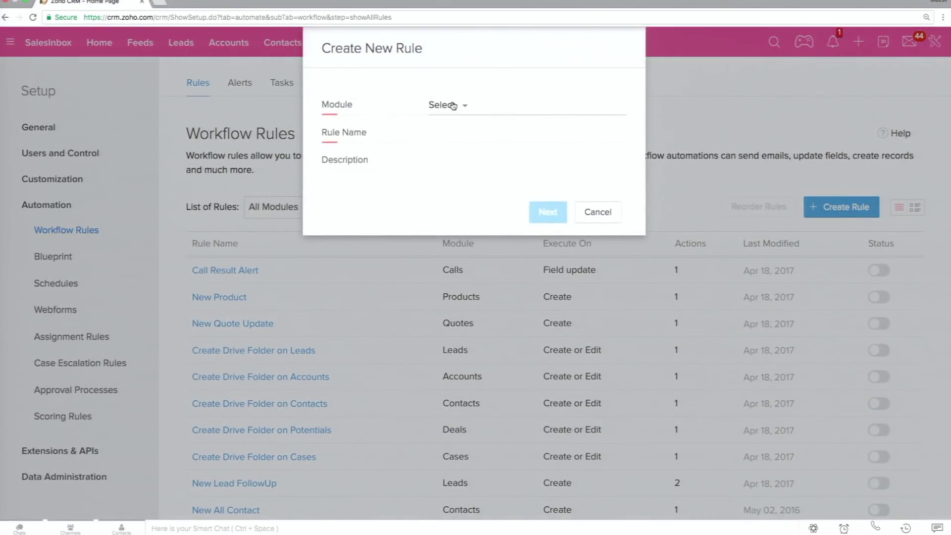
{"action": "left_click", "coordinate": [454, 104]}
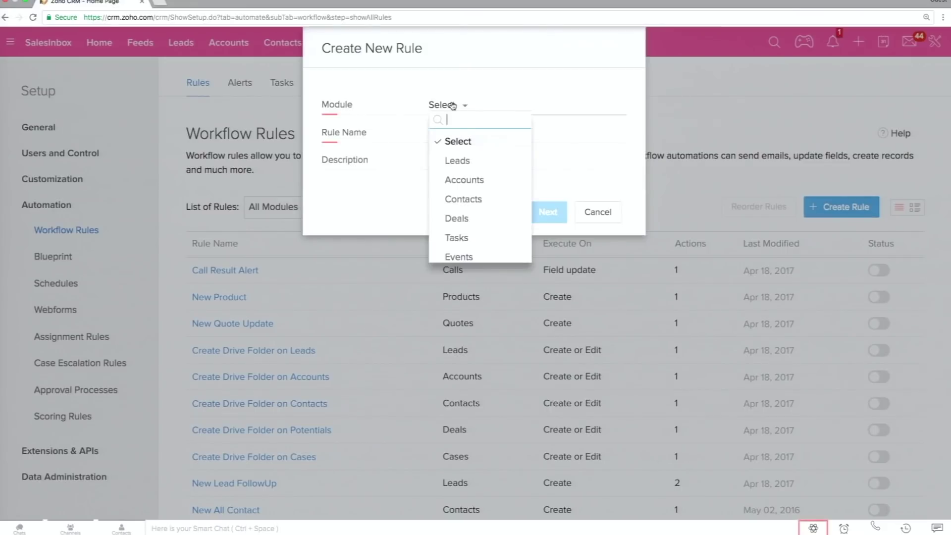
{"action": "left_click", "coordinate": [462, 163]}
{"action": "type", "text": "New Lead Intro"}
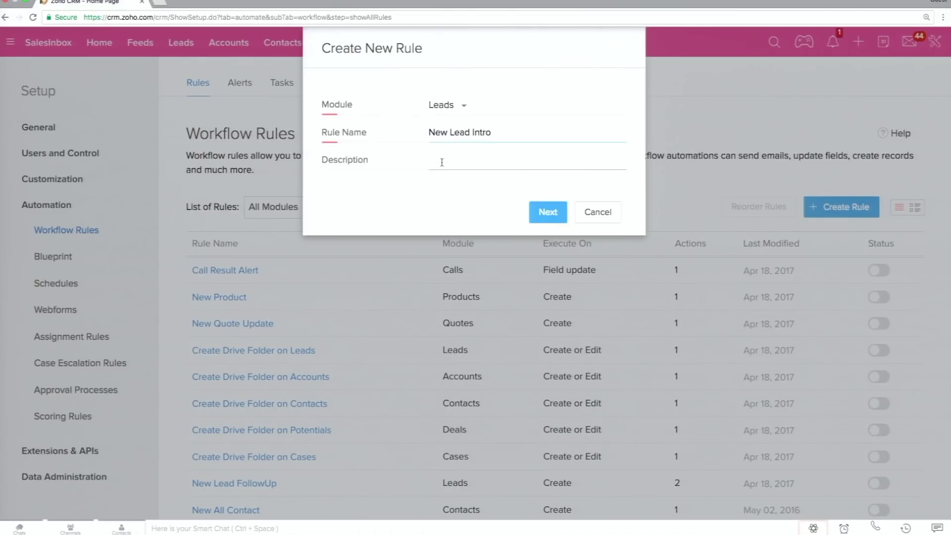
{"action": "left_click", "coordinate": [442, 162]}
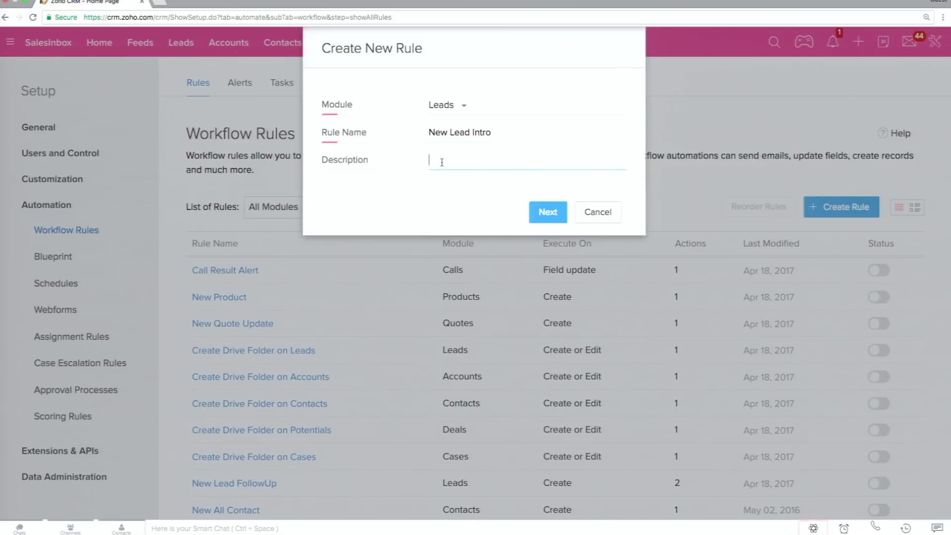
{"action": "left_click", "coordinate": [540, 216]}
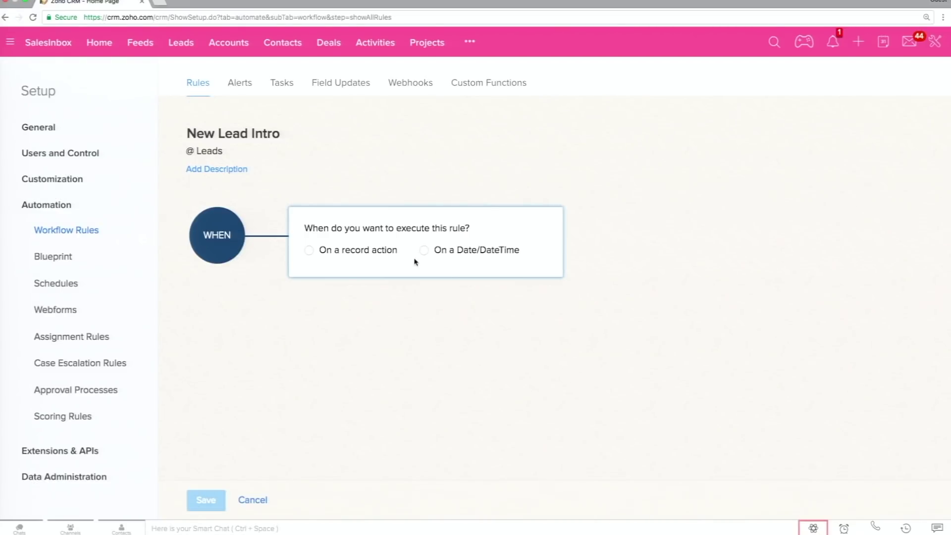
Step: Set the rule to execute on the record action Create and apply it to all records
{"action": "left_click", "coordinate": [309, 251]}
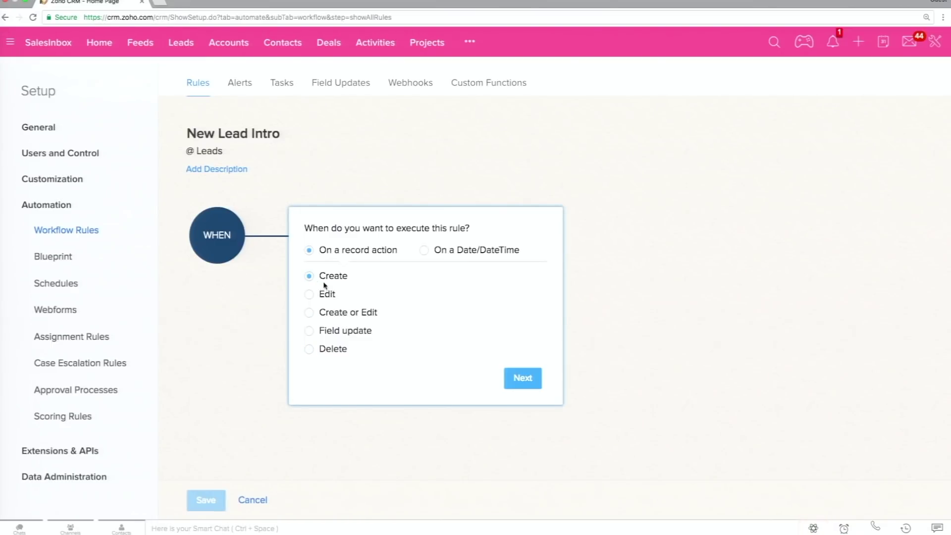
{"action": "left_click", "coordinate": [526, 382]}
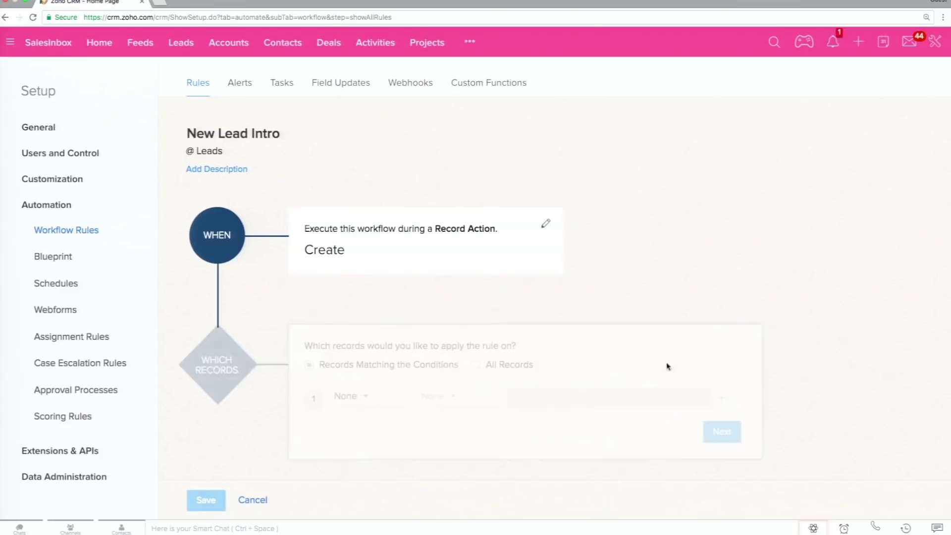
{"action": "scroll", "coordinate": [839, 308], "scroll_direction": "down", "scroll_amount": 3}
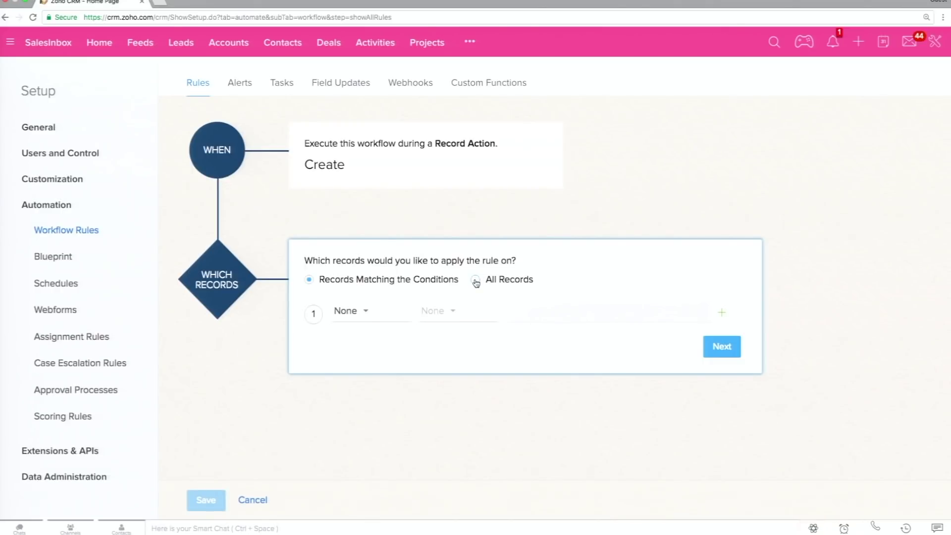
{"action": "left_click", "coordinate": [477, 314]}
{"action": "left_click", "coordinate": [523, 347]}
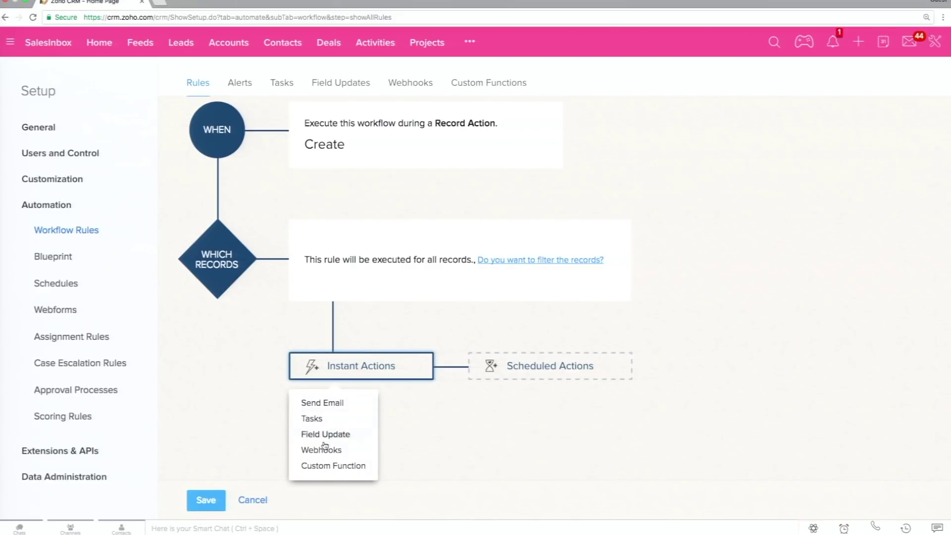
Step: Add an instant Send Email action to the rule by associating the existing New Lead alert
{"action": "left_click", "coordinate": [320, 402]}
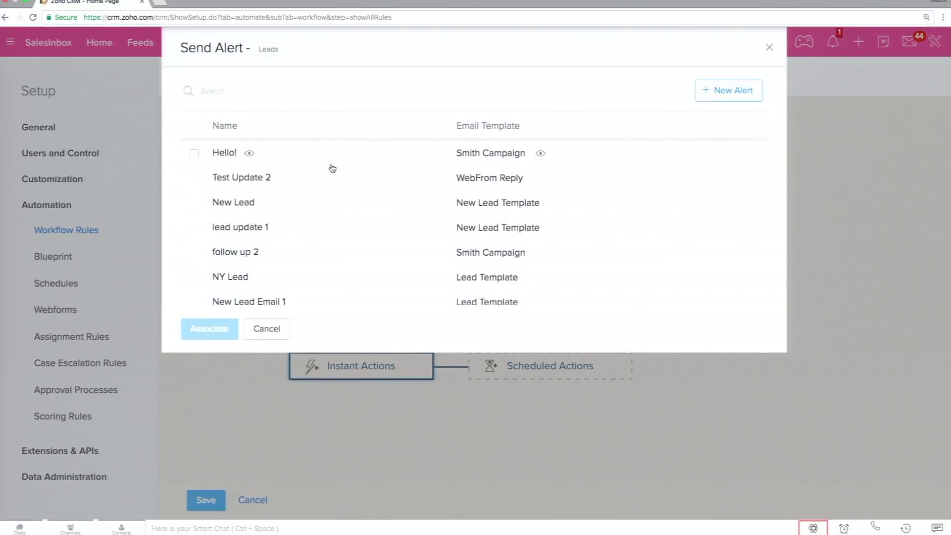
{"action": "scroll", "coordinate": [323, 208], "scroll_direction": "down", "scroll_amount": 1}
{"action": "scroll", "coordinate": [323, 207], "scroll_direction": "down", "scroll_amount": 2}
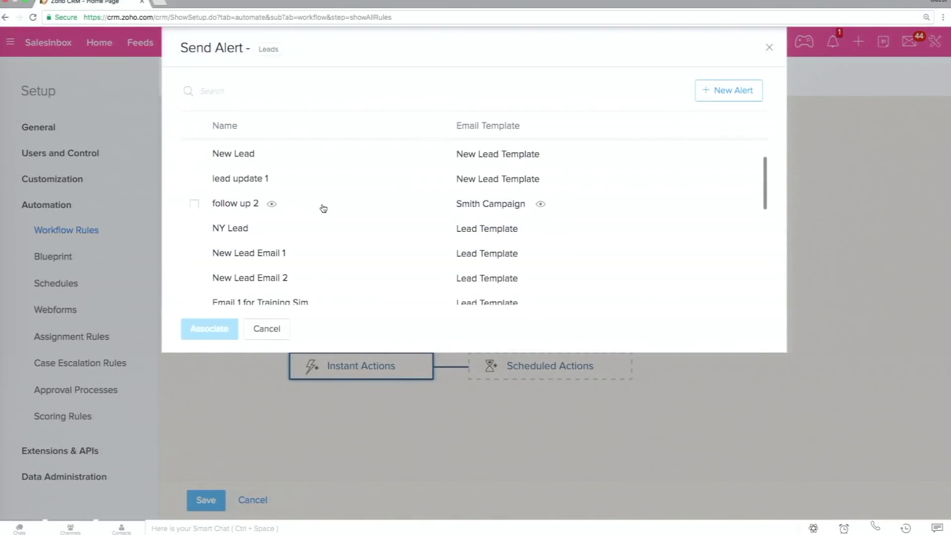
{"action": "scroll", "coordinate": [323, 207], "scroll_direction": "up", "scroll_amount": 2}
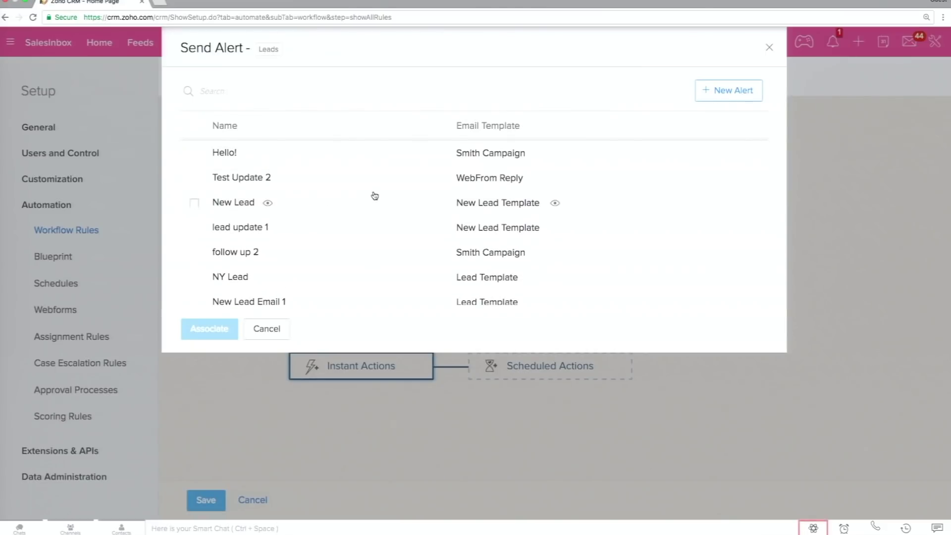
{"action": "left_click", "coordinate": [722, 96]}
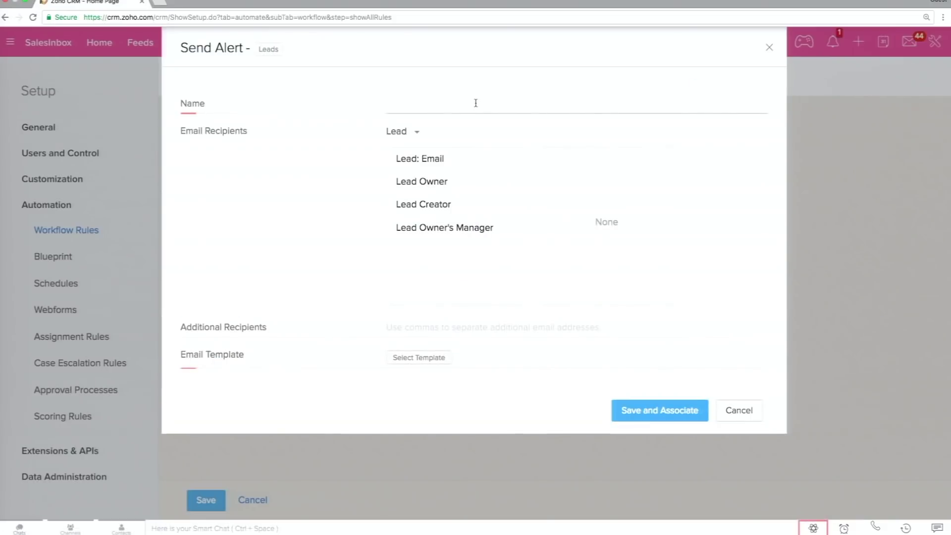
{"action": "left_click", "coordinate": [740, 415]}
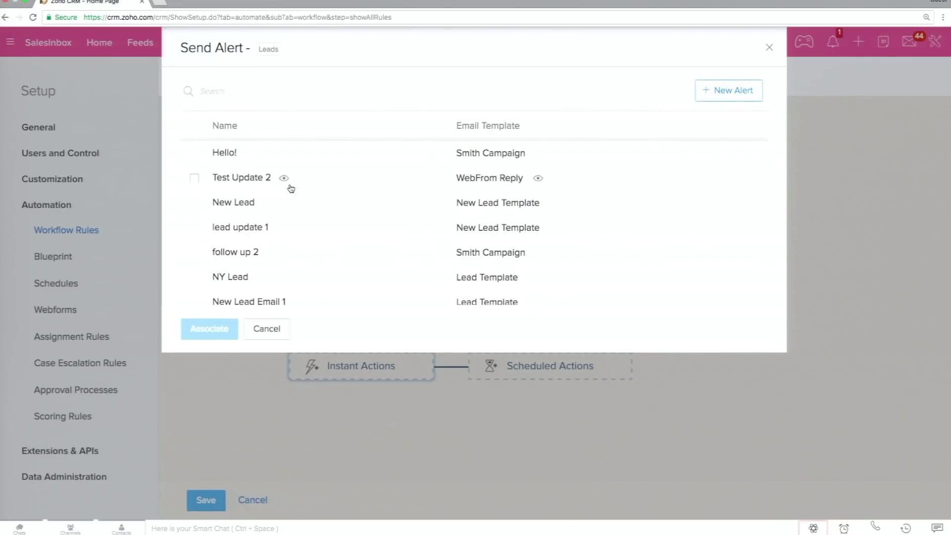
{"action": "scroll", "coordinate": [290, 188], "scroll_direction": "down", "scroll_amount": 5}
{"action": "scroll", "coordinate": [291, 189], "scroll_direction": "up", "scroll_amount": 5}
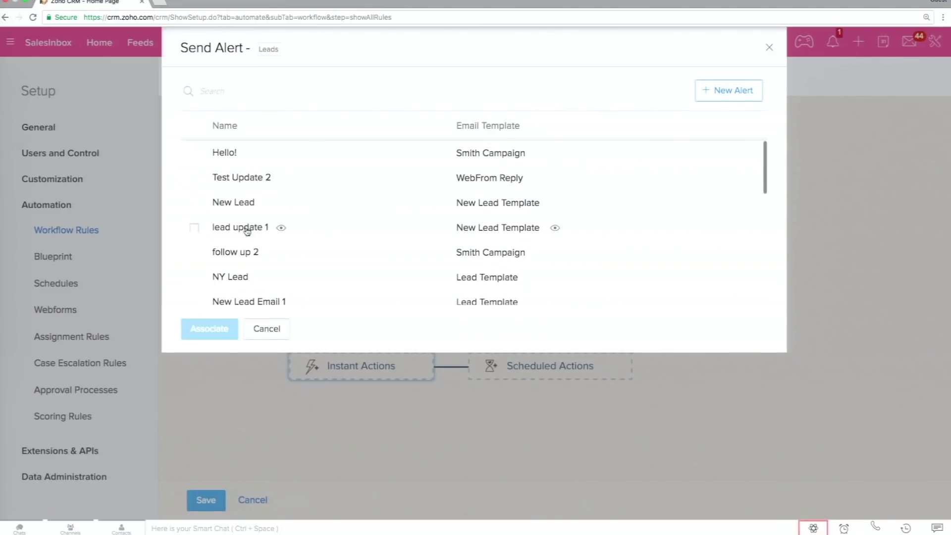
{"action": "left_click", "coordinate": [194, 203]}
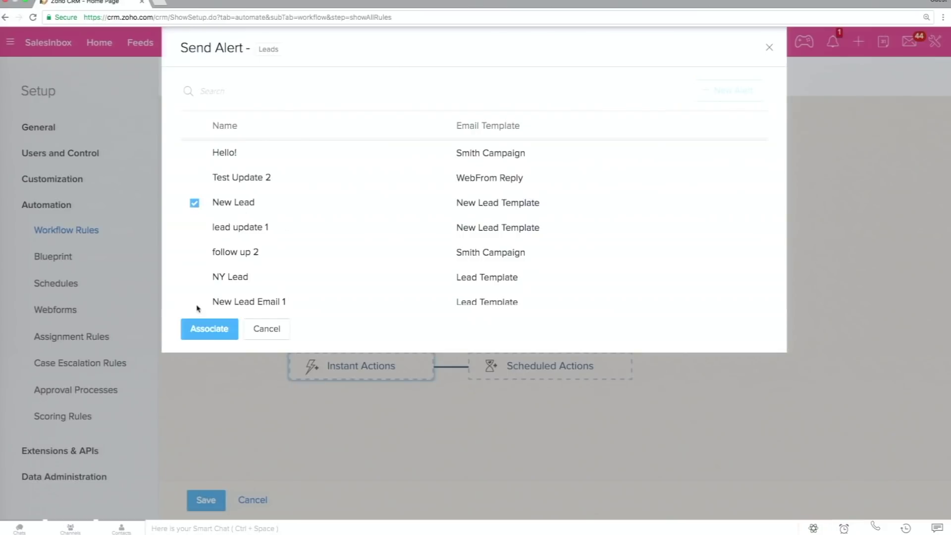
{"action": "left_click", "coordinate": [206, 331]}
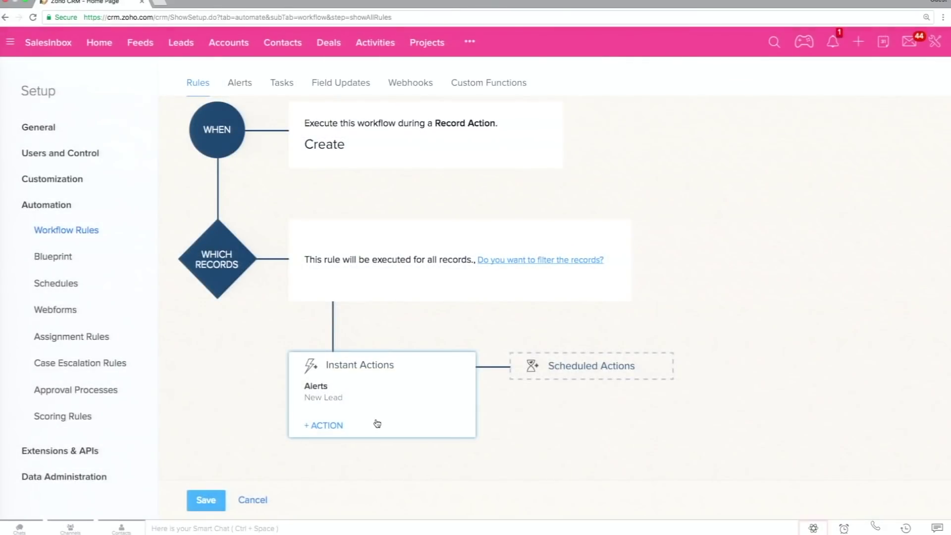
Step: Add a new instant task with subject New Lead Follow Up, due trigger date plus 3 days, status Not Started
{"action": "scroll", "coordinate": [436, 334], "scroll_direction": "down", "scroll_amount": 3}
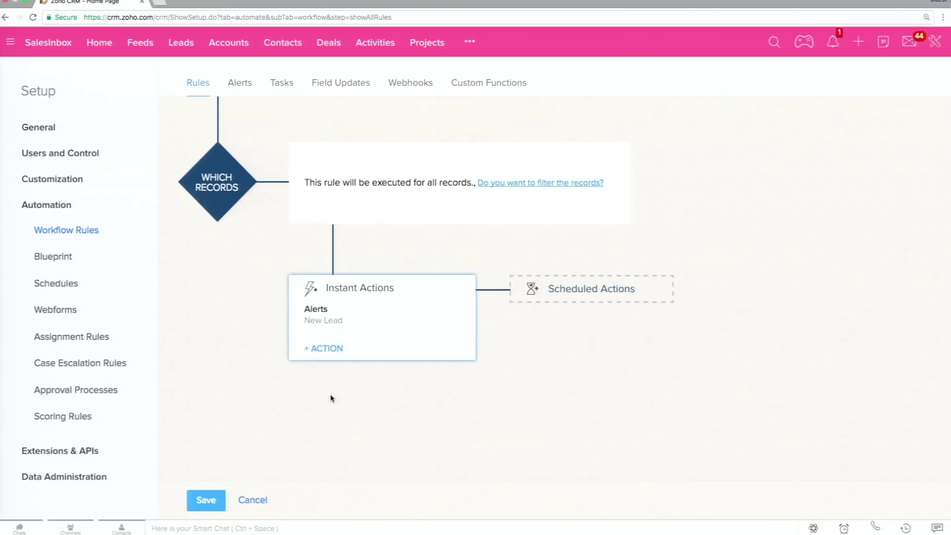
{"action": "left_click", "coordinate": [321, 351]}
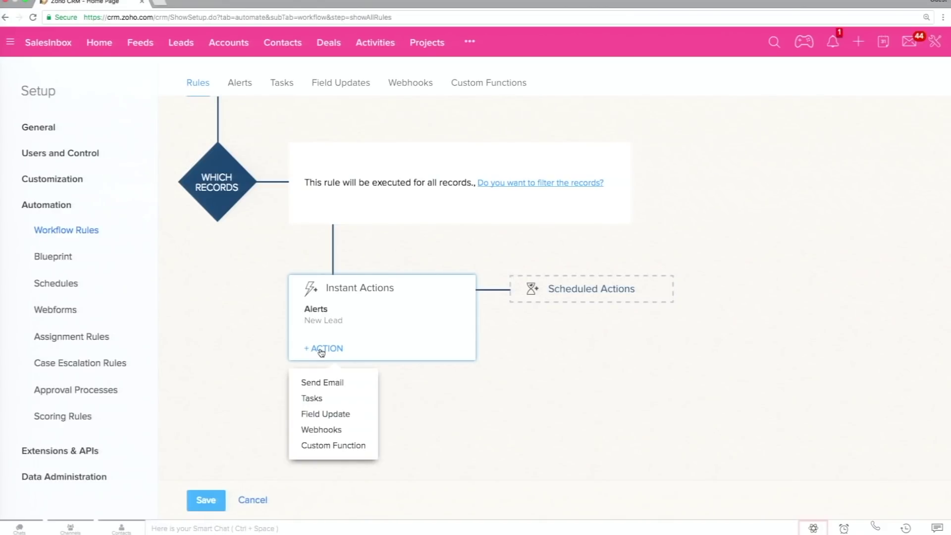
{"action": "left_click", "coordinate": [312, 400]}
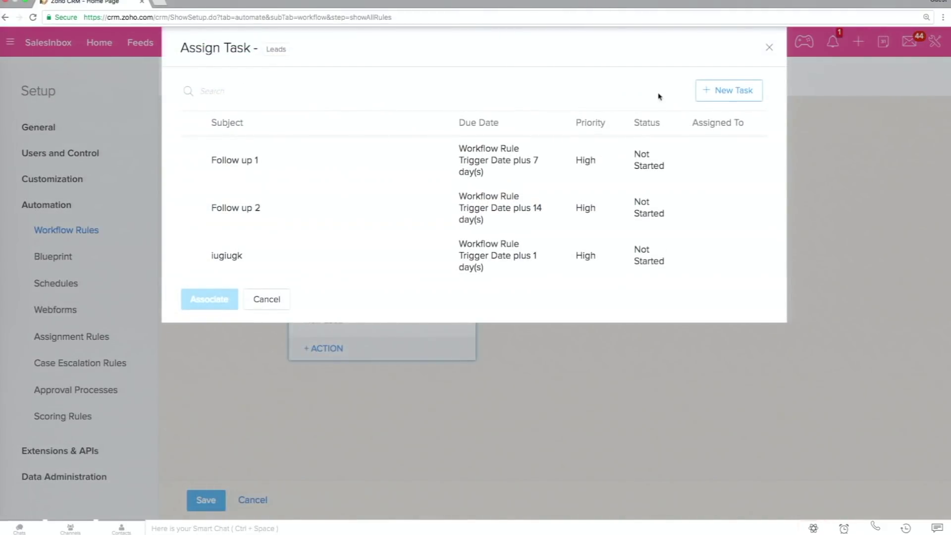
{"action": "left_click", "coordinate": [725, 96]}
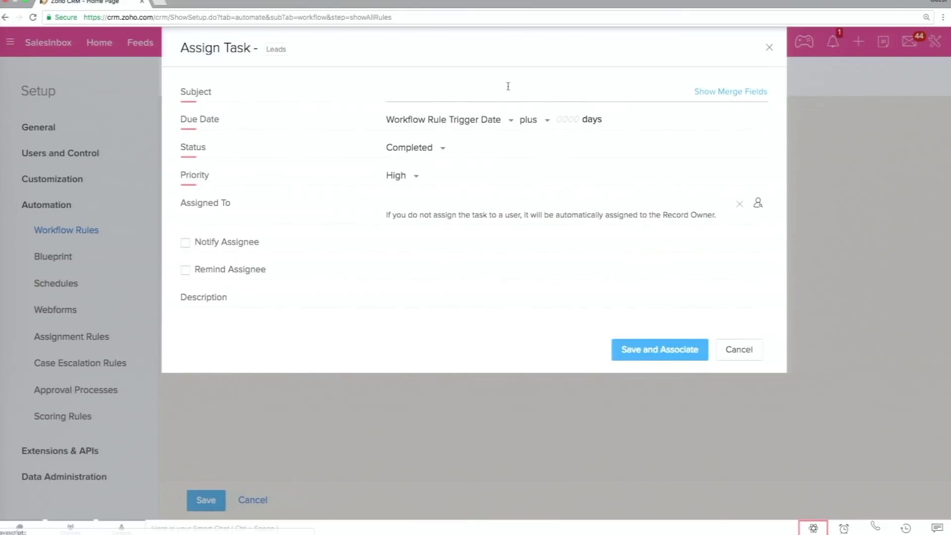
{"action": "type", "text": "New Lea"}
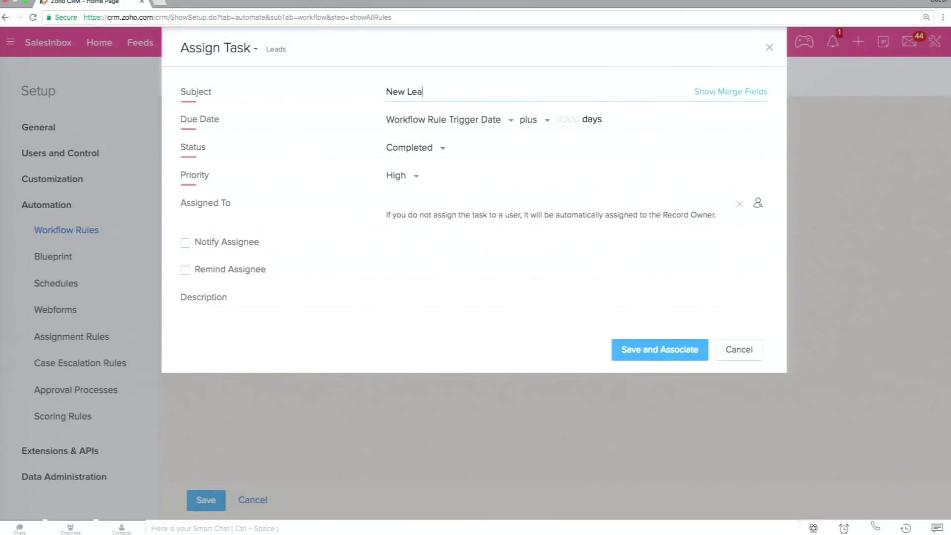
{"action": "type", "text": "d Follow Up"}
{"action": "left_click", "coordinate": [563, 120]}
{"action": "type", "text": "3"}
{"action": "left_click", "coordinate": [426, 154]}
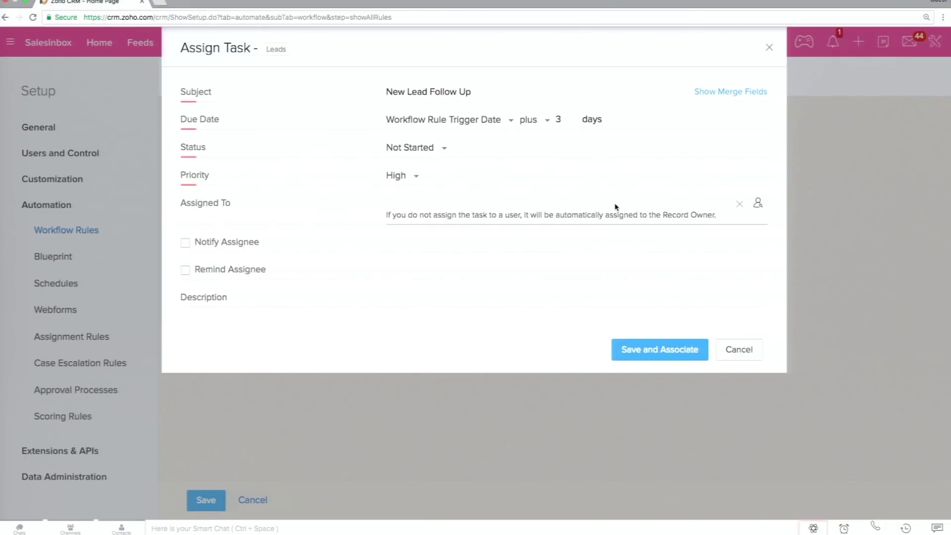
Step: Enable the task's assignee reminder at 09:00 AM on the due date, then save and associate the task
{"action": "left_click", "coordinate": [186, 274]}
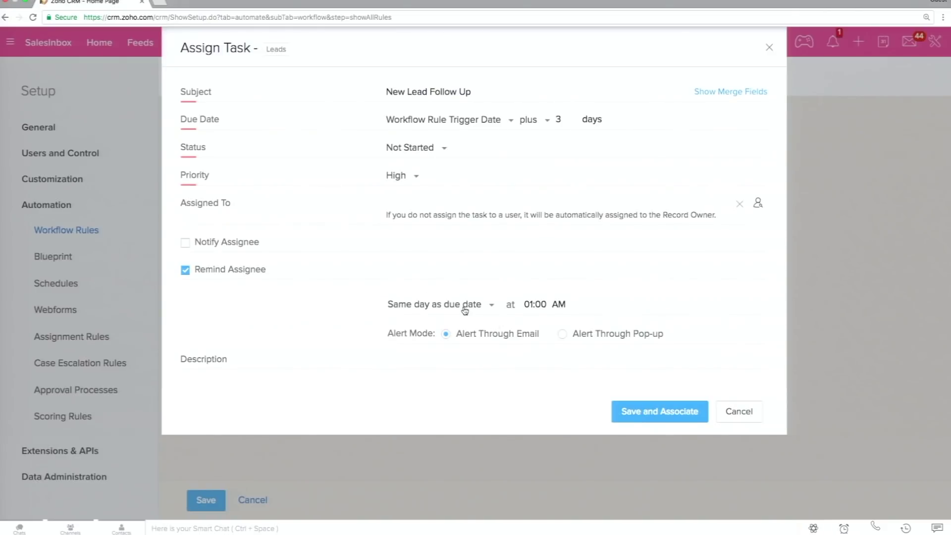
{"action": "left_click", "coordinate": [529, 305]}
{"action": "scroll", "coordinate": [573, 391], "scroll_direction": "down", "scroll_amount": 3}
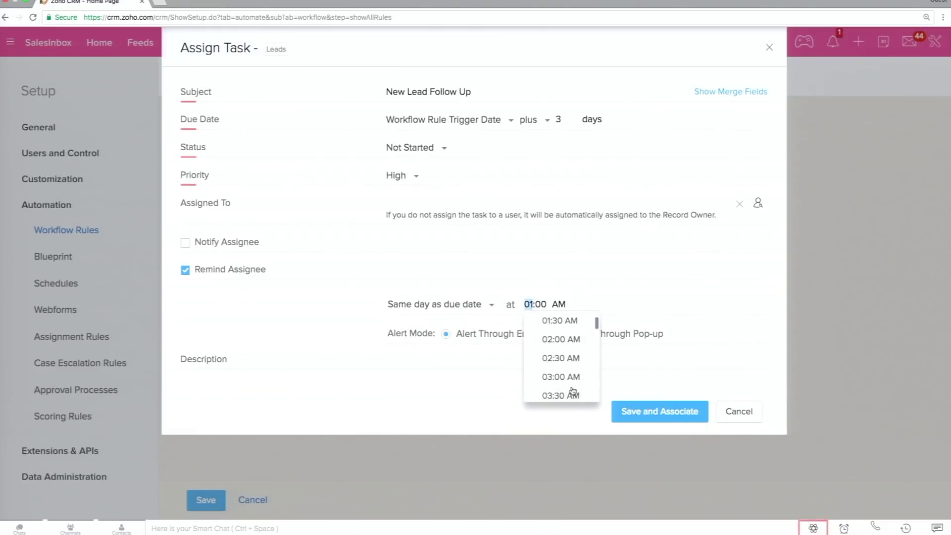
{"action": "scroll", "coordinate": [574, 391], "scroll_direction": "down", "scroll_amount": 4}
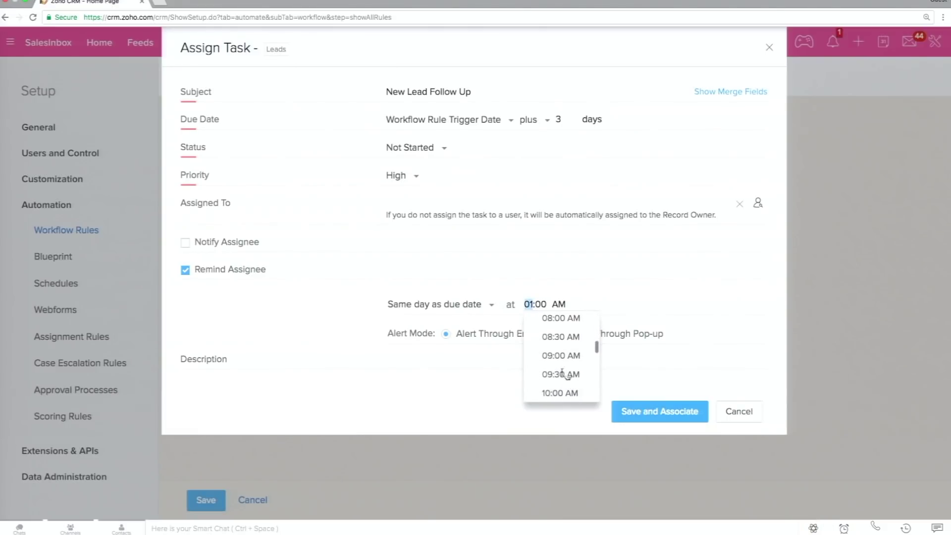
{"action": "left_click", "coordinate": [551, 355]}
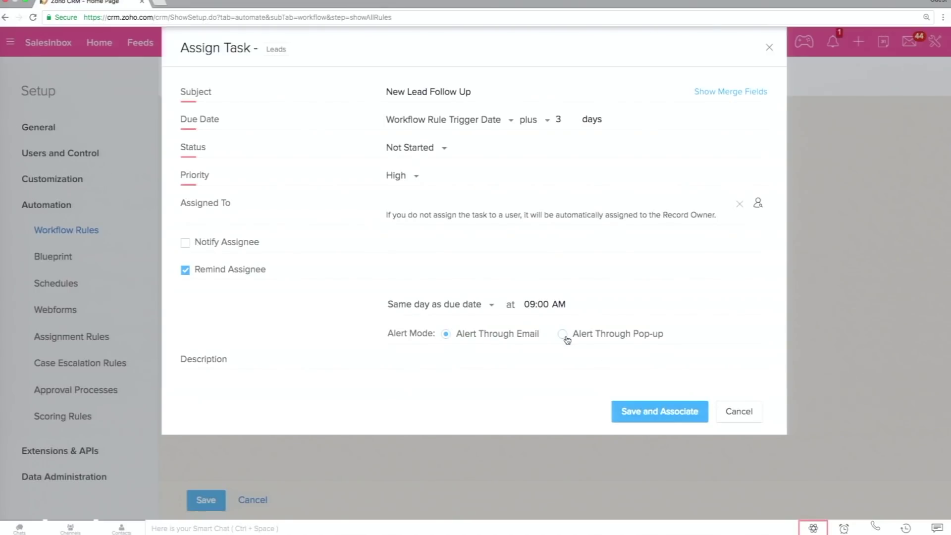
{"action": "left_click", "coordinate": [660, 412]}
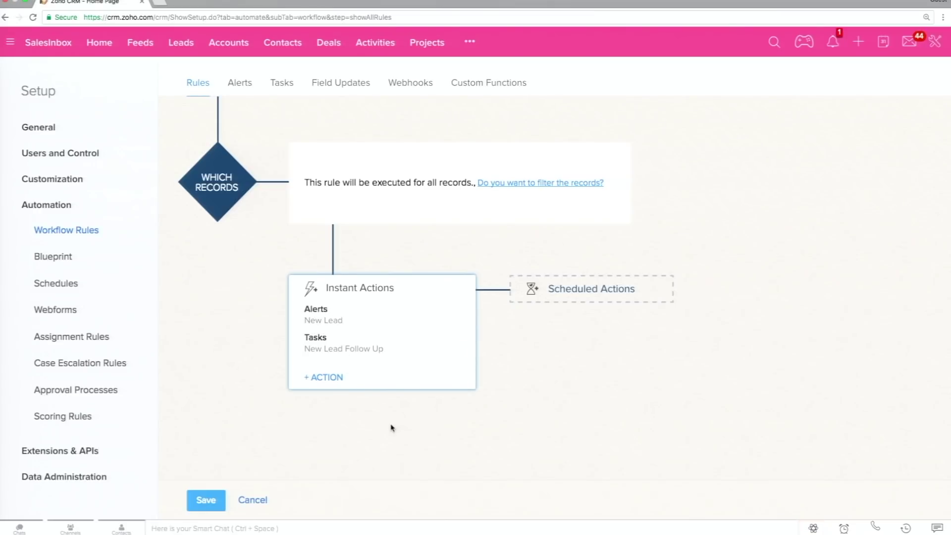
Step: Add a scheduled action that executes 7 days after the rule trigger date
{"action": "left_click", "coordinate": [587, 297]}
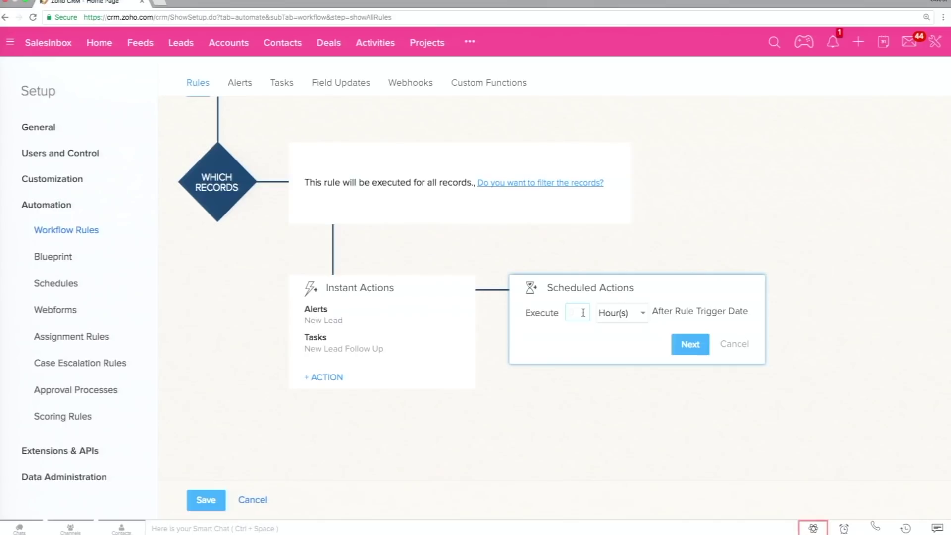
{"action": "type", "text": "7"}
{"action": "left_click", "coordinate": [636, 316]}
{"action": "left_click", "coordinate": [633, 354]}
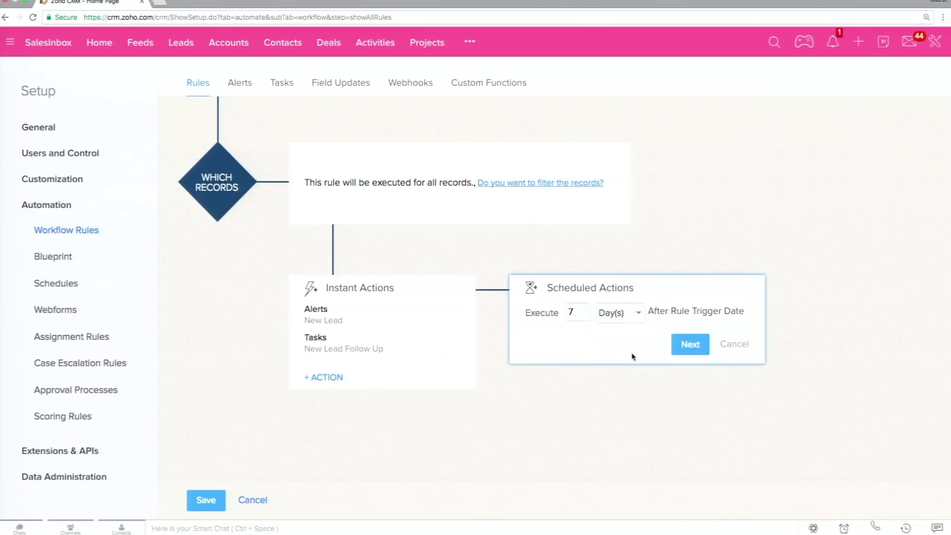
{"action": "left_click", "coordinate": [678, 346]}
Step: Associate the existing Follow Up task due trigger date plus 2 days with the scheduled action, and save the workflow rule
{"action": "left_click", "coordinate": [540, 388]}
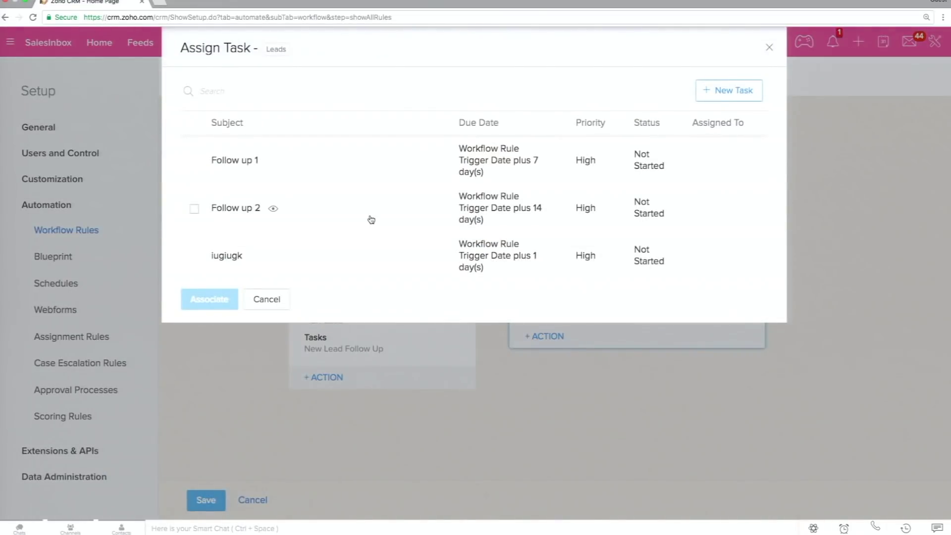
{"action": "scroll", "coordinate": [206, 243], "scroll_direction": "down", "scroll_amount": 5}
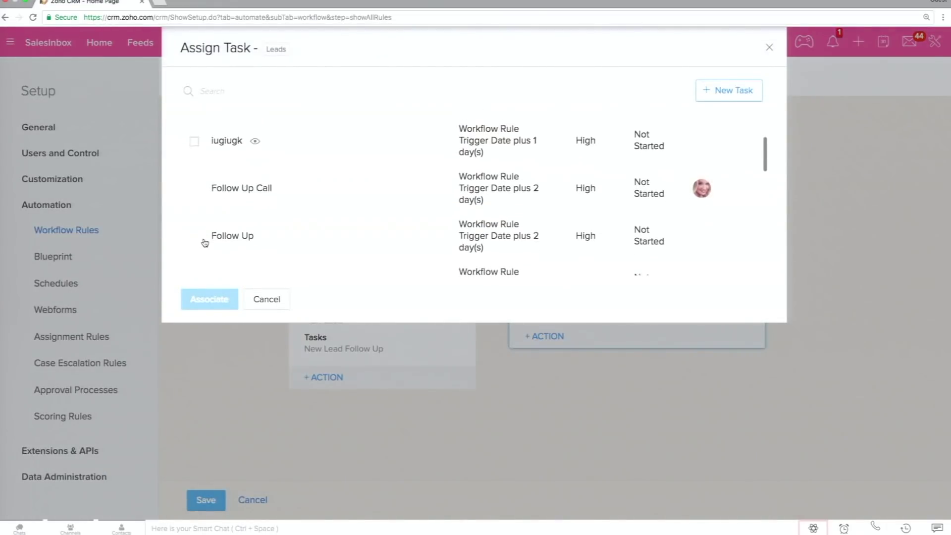
{"action": "left_click", "coordinate": [194, 151]}
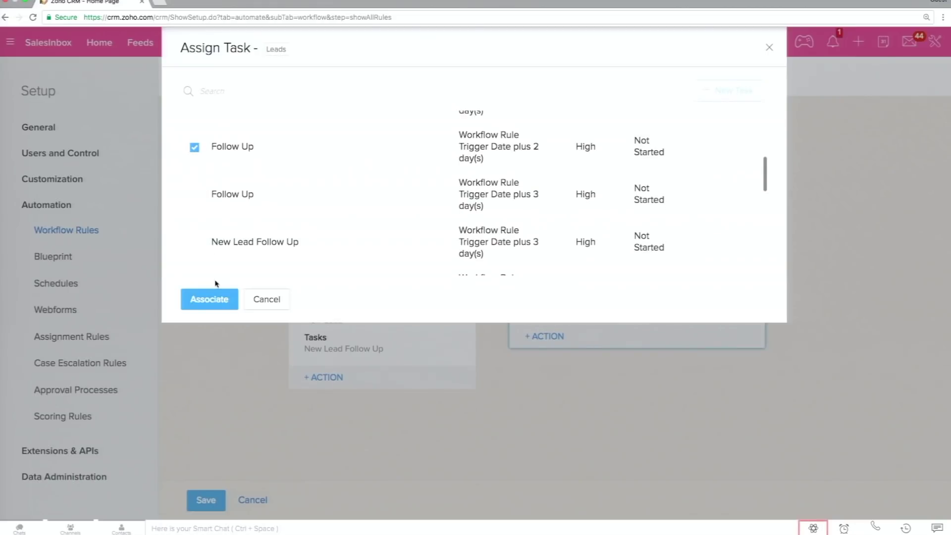
{"action": "left_click", "coordinate": [210, 302]}
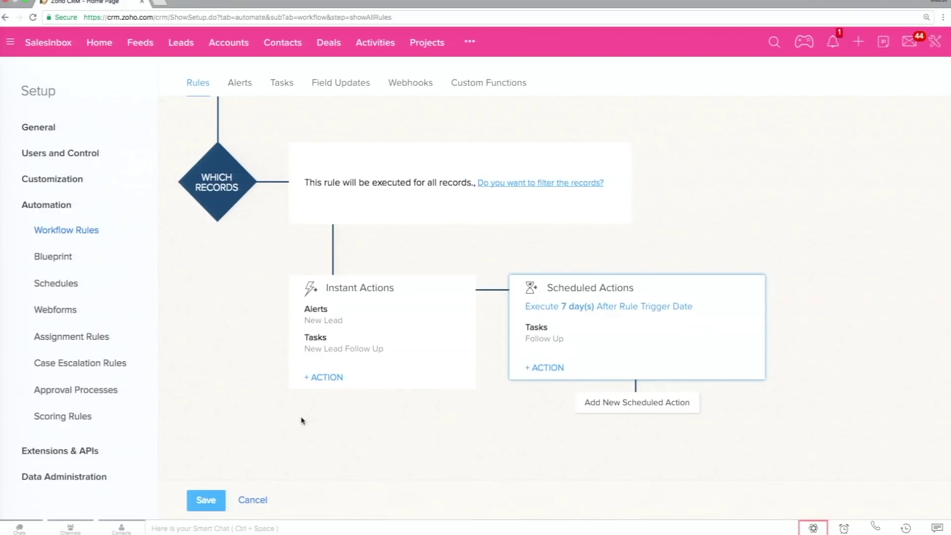
{"action": "left_click", "coordinate": [207, 498]}
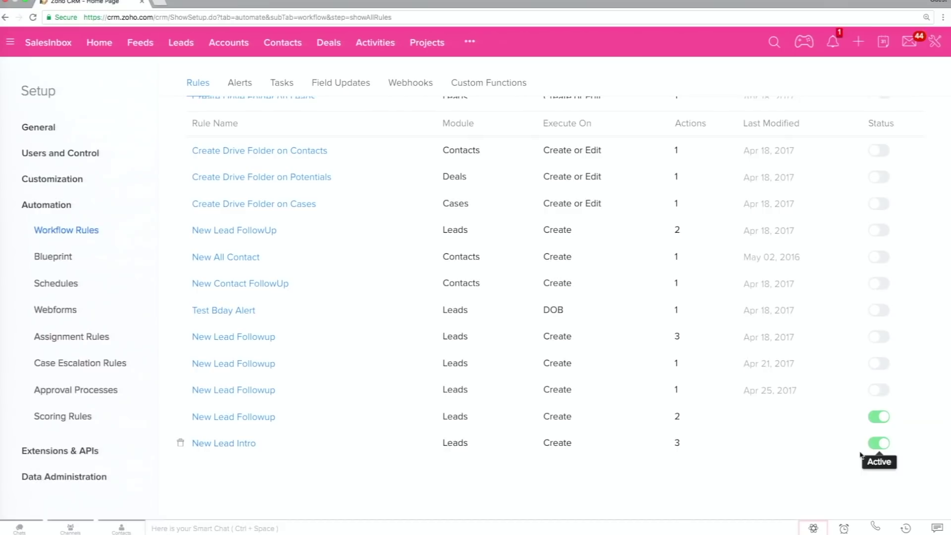
Step: Deactivate the other active Leads rule, New Lead Followup, listed just above New Lead Intro
{"action": "left_click", "coordinate": [879, 417]}
{"action": "left_click", "coordinate": [771, 499]}
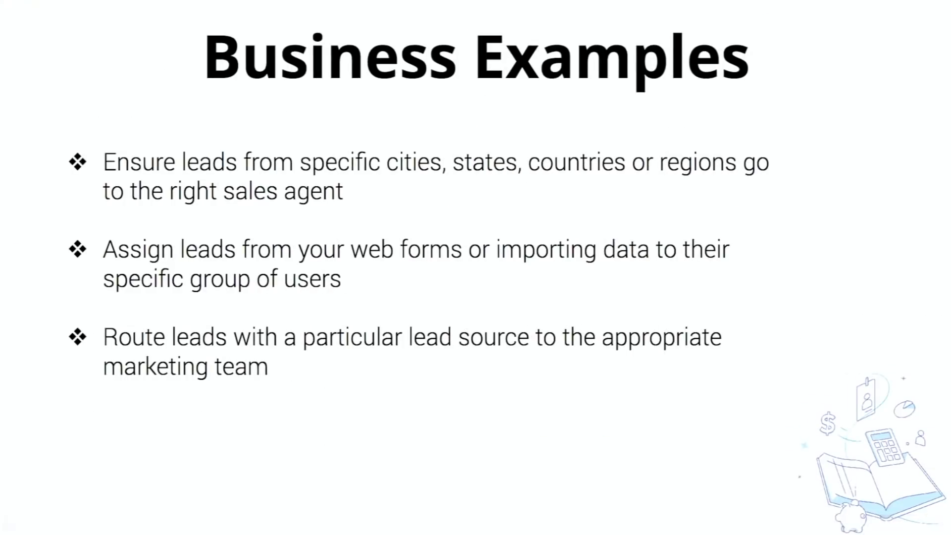
{"action": "key", "text": "Right"}
{"action": "key", "text": "Right"}
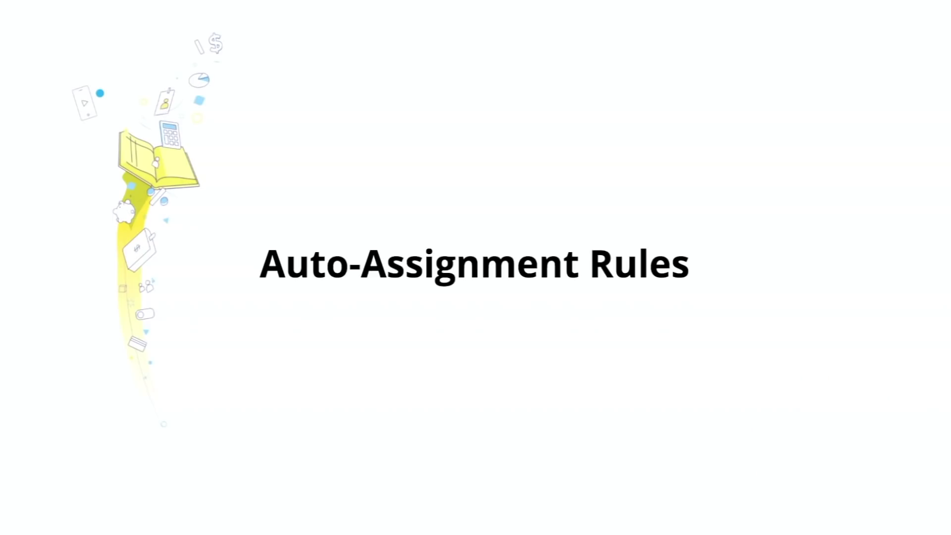
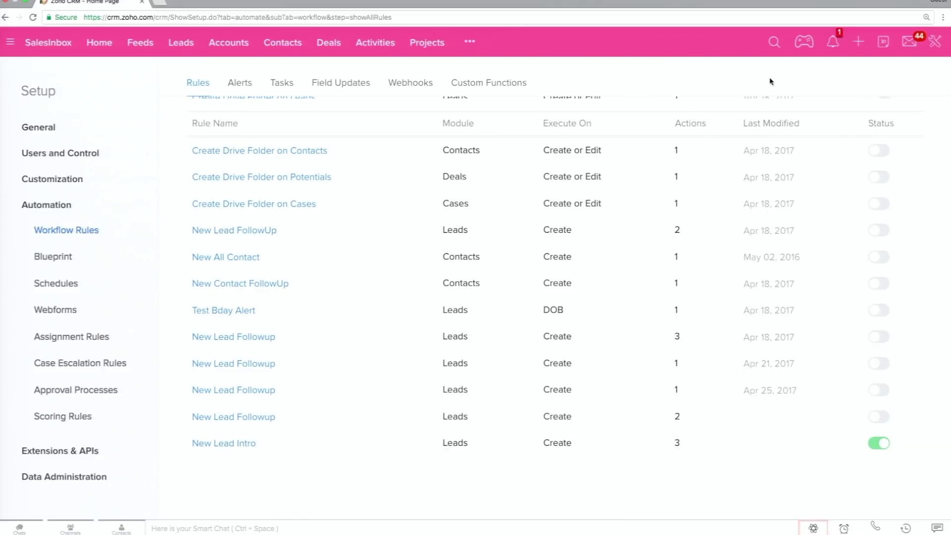
Step: Open the lead assignment rules in the automation setup
{"action": "left_click", "coordinate": [935, 42]}
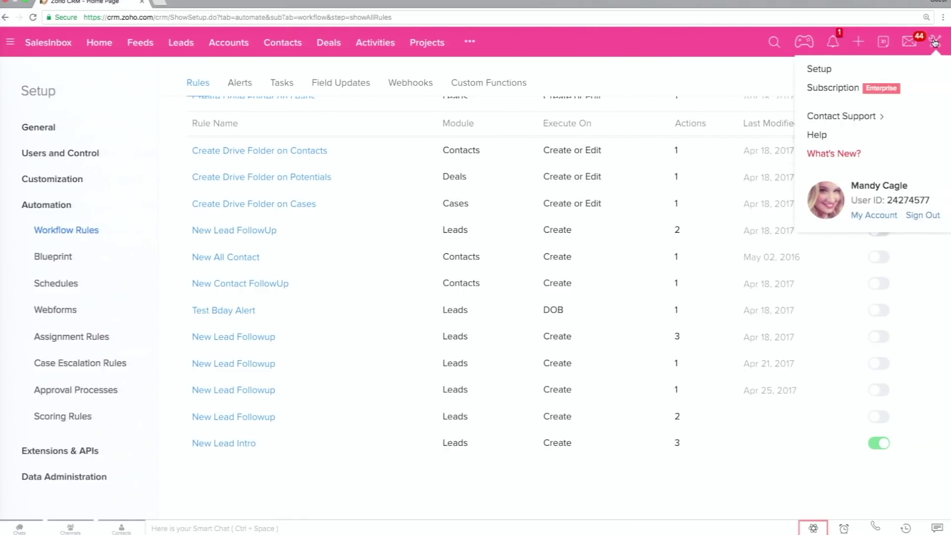
{"action": "left_click", "coordinate": [821, 70]}
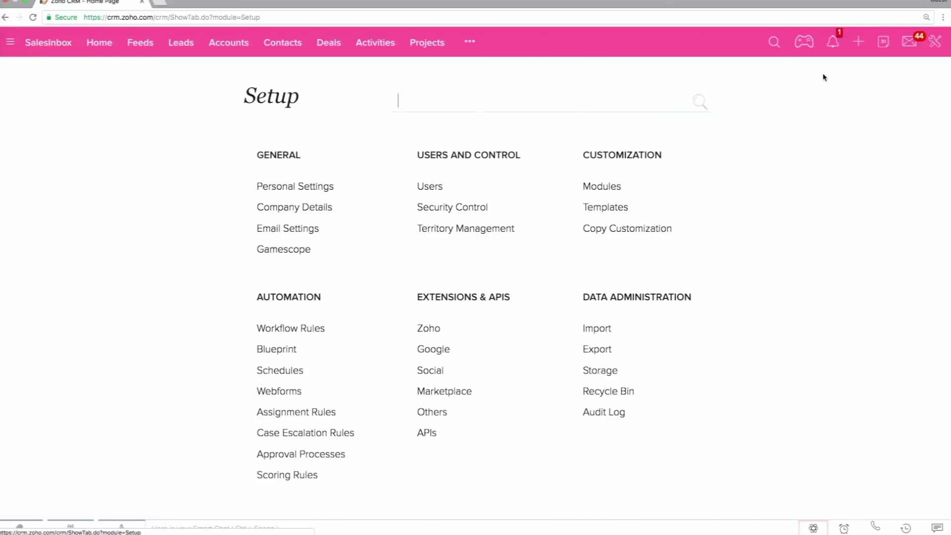
{"action": "left_click", "coordinate": [281, 414]}
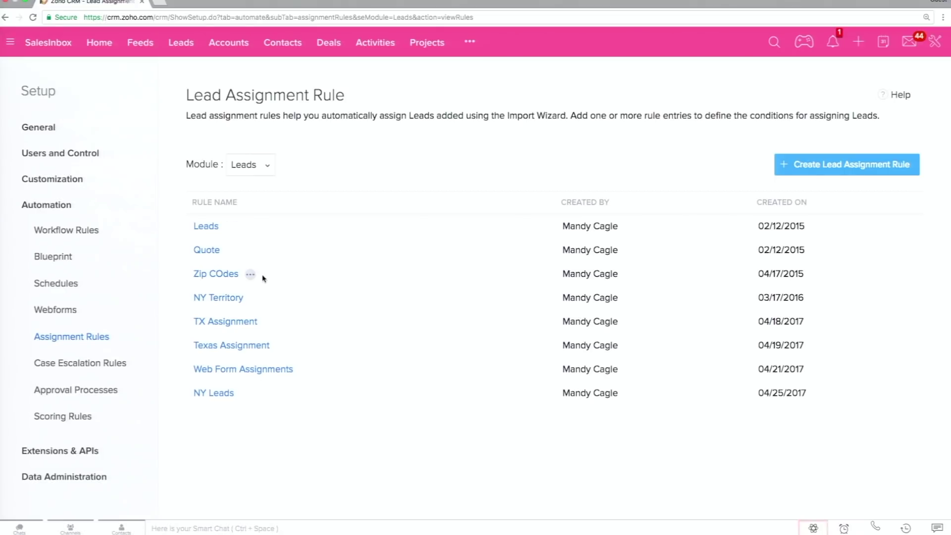
Step: Create and save a new lead assignment rule named Sales Team Assignment
{"action": "left_click", "coordinate": [820, 168]}
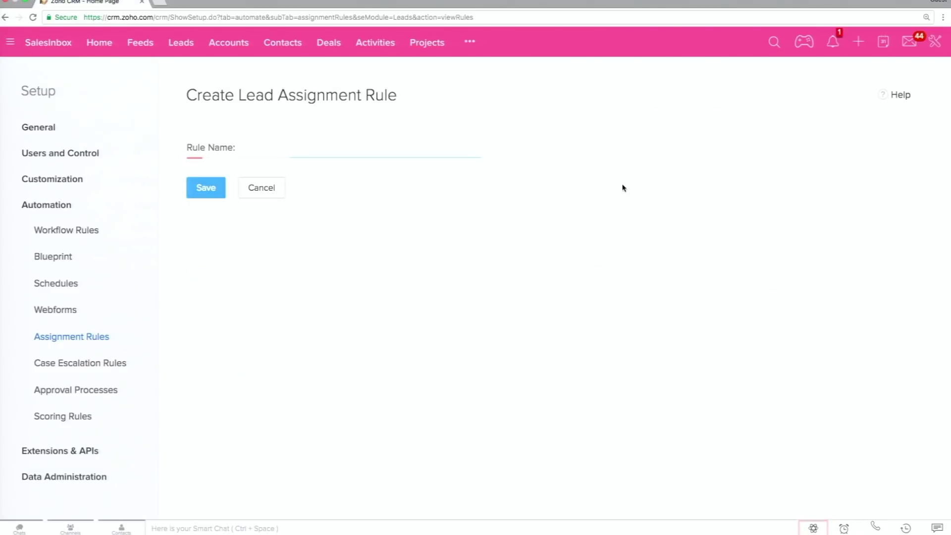
{"action": "type", "text": "Sales team"}
{"action": "key", "text": "BackSpace"}
{"action": "key", "text": "BackSpace"}
{"action": "key", "text": "BackSpace"}
{"action": "key", "text": "BackSpace"}
{"action": "type", "text": "TEam"}
{"action": "key", "text": "BackSpace"}
{"action": "key", "text": "BackSpace"}
{"action": "key", "text": "BackSpace"}
{"action": "key", "text": "BackSpace"}
{"action": "type", "text": "eam Assignment"}
{"action": "left_click", "coordinate": [218, 185]}
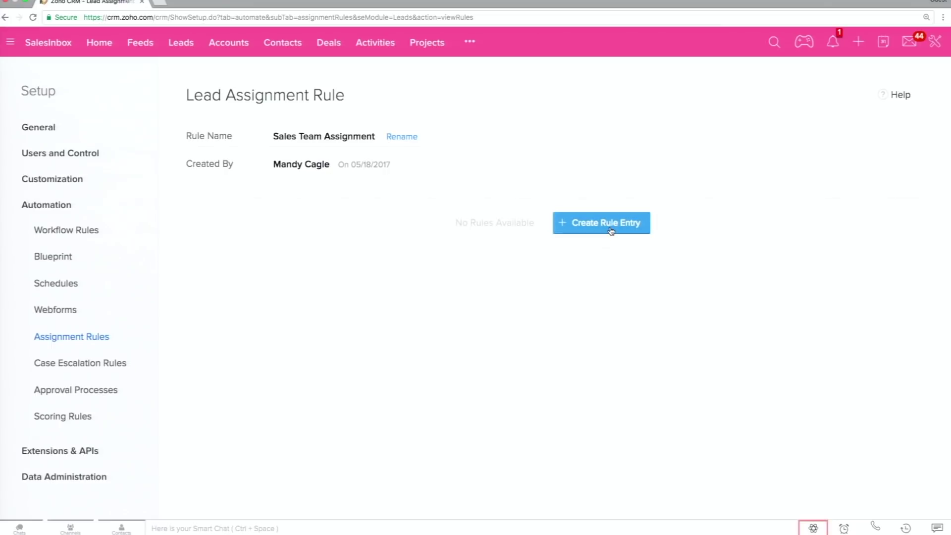
Step: Create a rule entry with the criterion State is New York,NY,newyork
{"action": "left_click", "coordinate": [611, 229]}
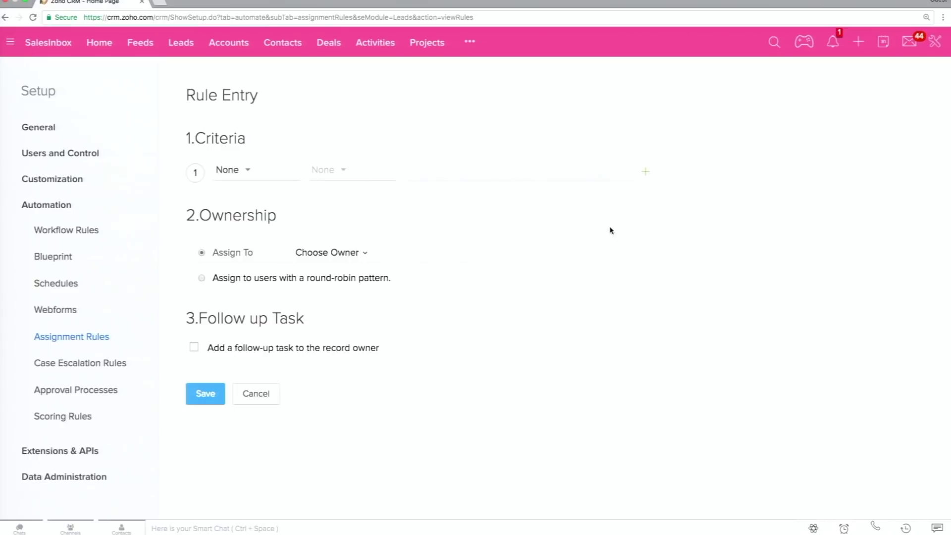
{"action": "left_click", "coordinate": [239, 174]}
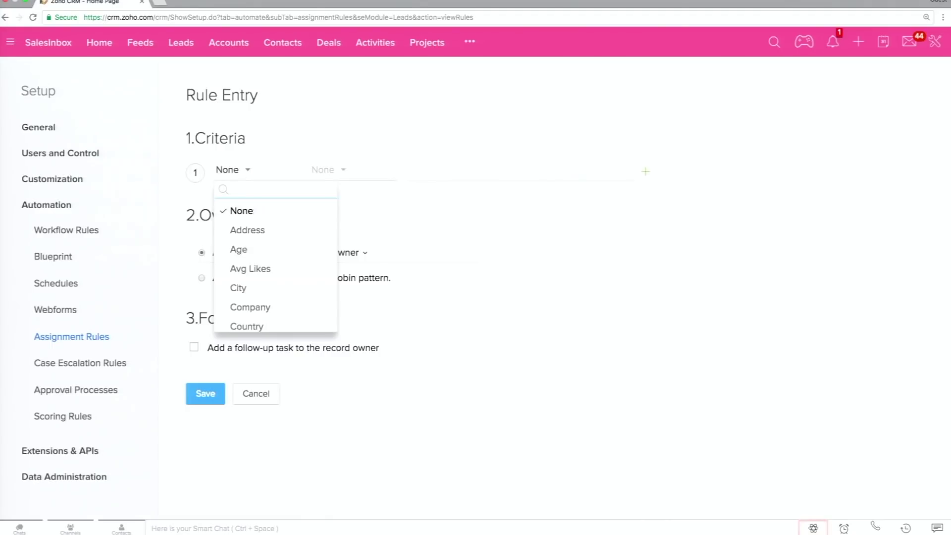
{"action": "type", "text": "stat"}
{"action": "left_click", "coordinate": [254, 230]}
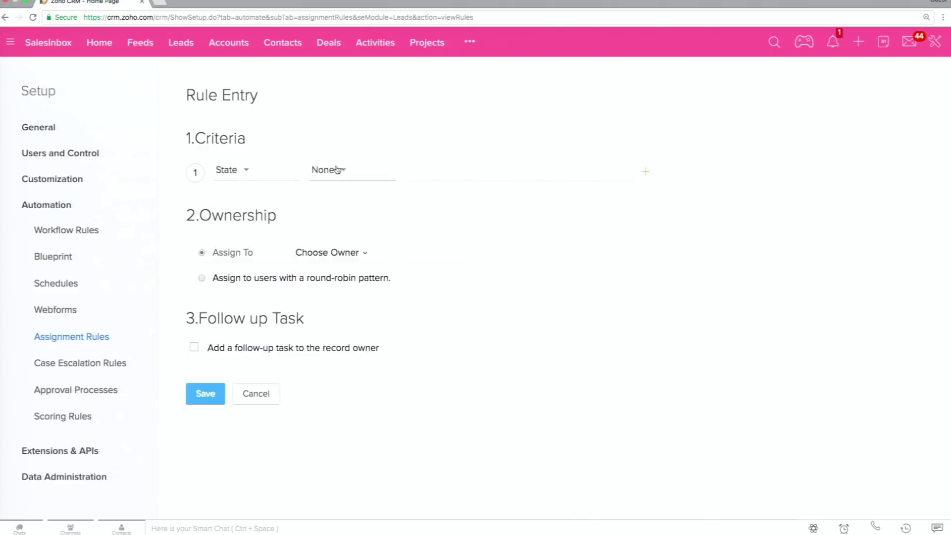
{"action": "left_click", "coordinate": [345, 170]}
{"action": "left_click", "coordinate": [334, 215]}
{"action": "left_click", "coordinate": [432, 171]}
{"action": "type", "text": "New York"}
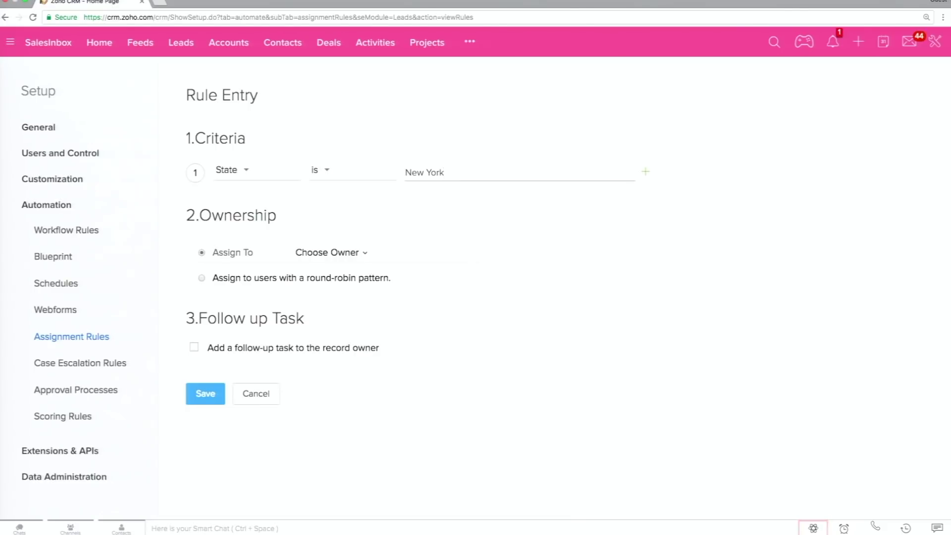
{"action": "type", "text": ",NY,newyork"}
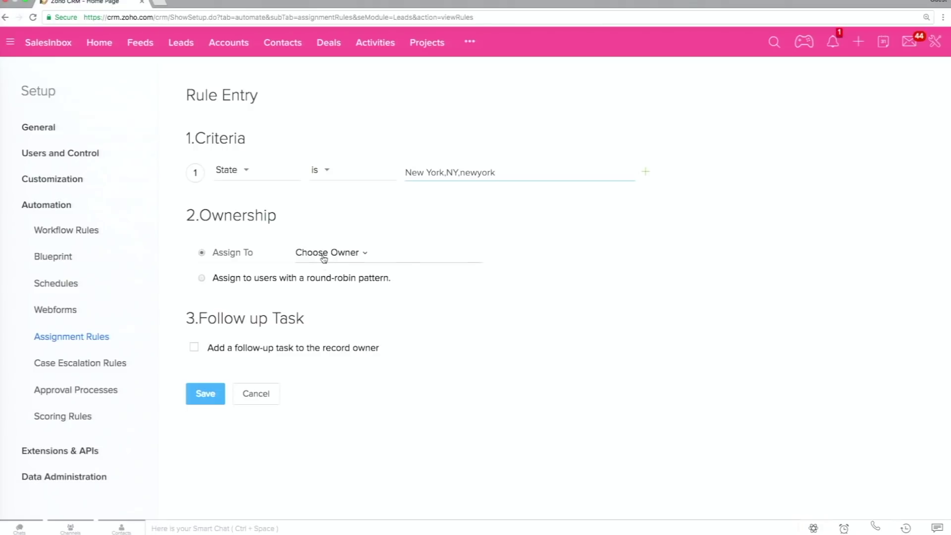
Step: Assign the New York entry to the first user in the owner list and save the entry
{"action": "left_click", "coordinate": [339, 254]}
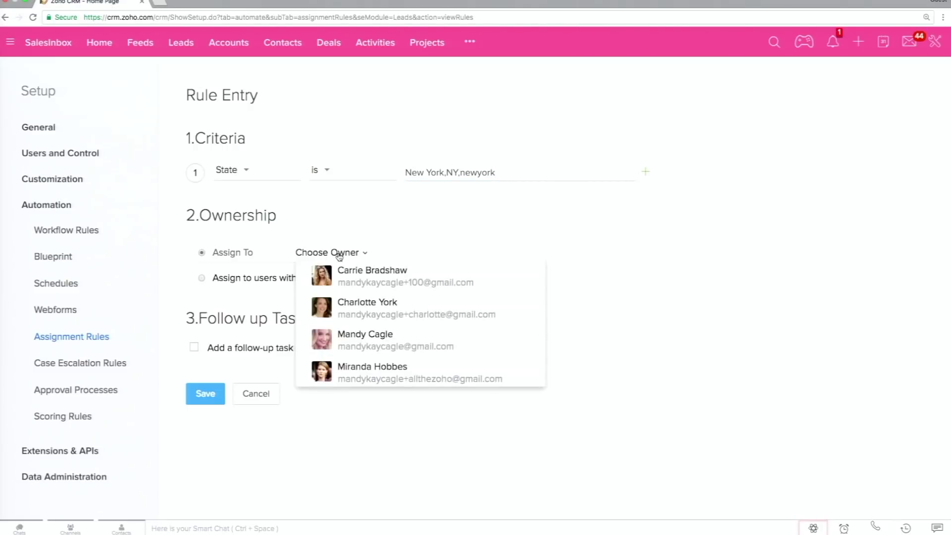
{"action": "left_click", "coordinate": [360, 279]}
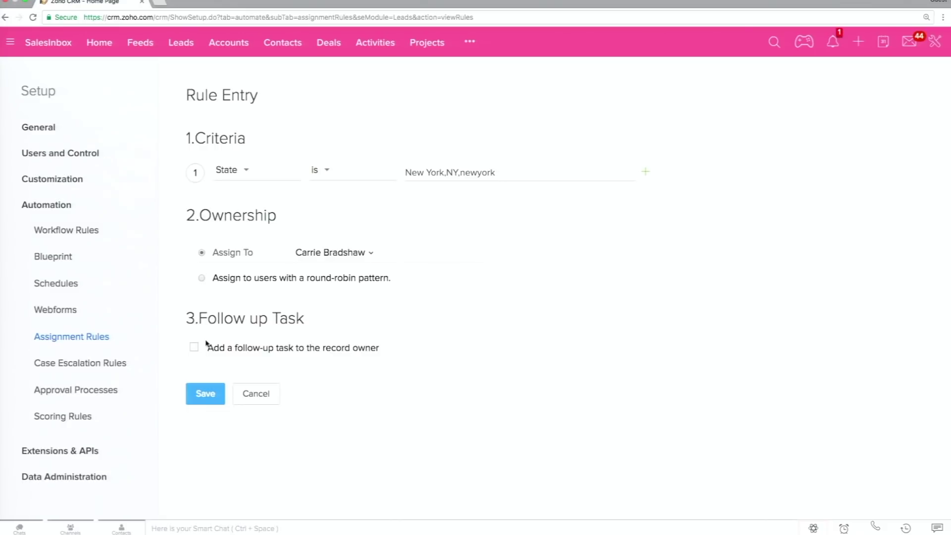
{"action": "left_click", "coordinate": [204, 394]}
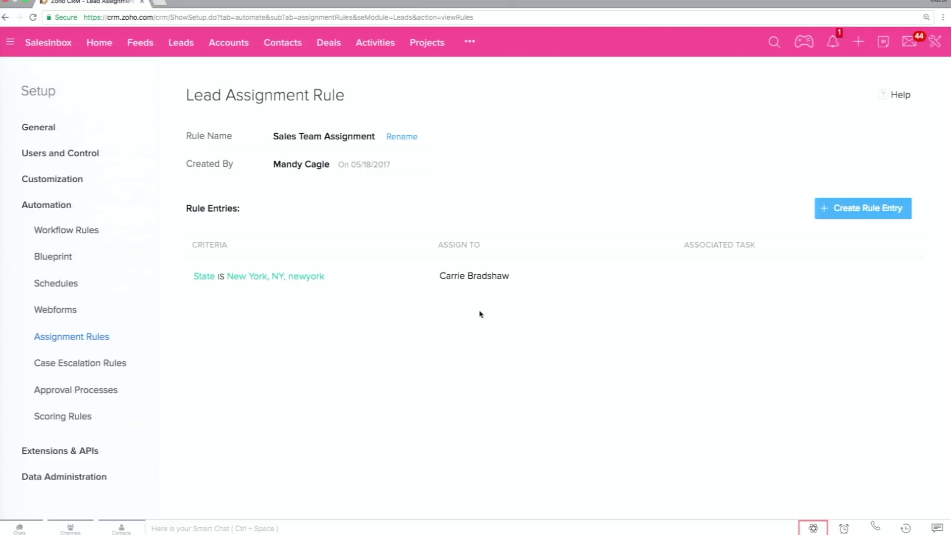
Step: Create a second rule entry with the criterion State is New Jersey,NJ,newjersey
{"action": "left_click", "coordinate": [846, 216]}
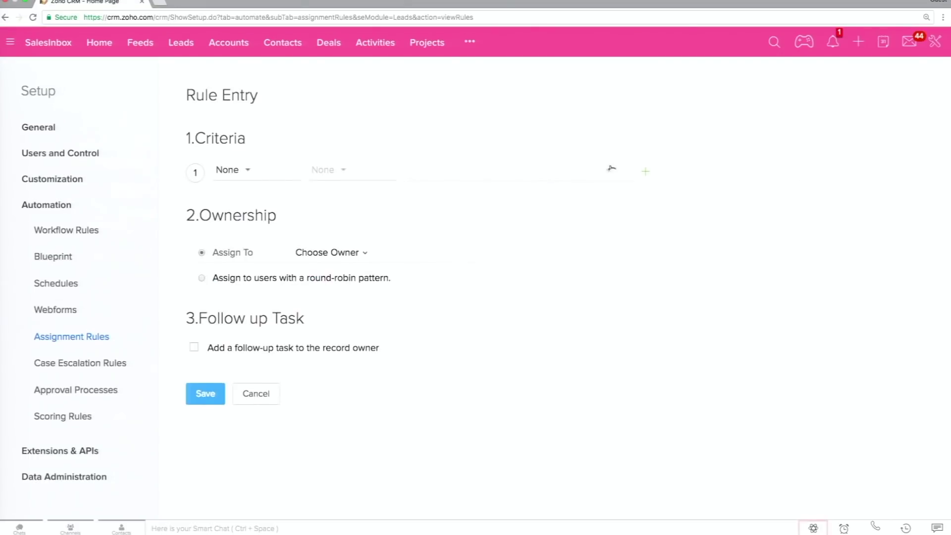
{"action": "left_click", "coordinate": [242, 171]}
{"action": "type", "text": "state"}
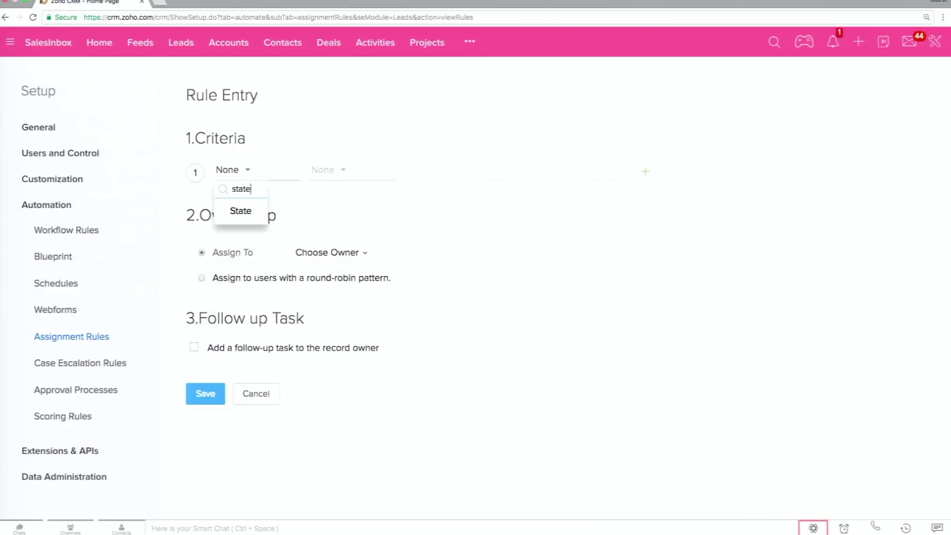
{"action": "left_click", "coordinate": [237, 210]}
{"action": "left_click", "coordinate": [322, 183]}
{"action": "left_click", "coordinate": [331, 214]}
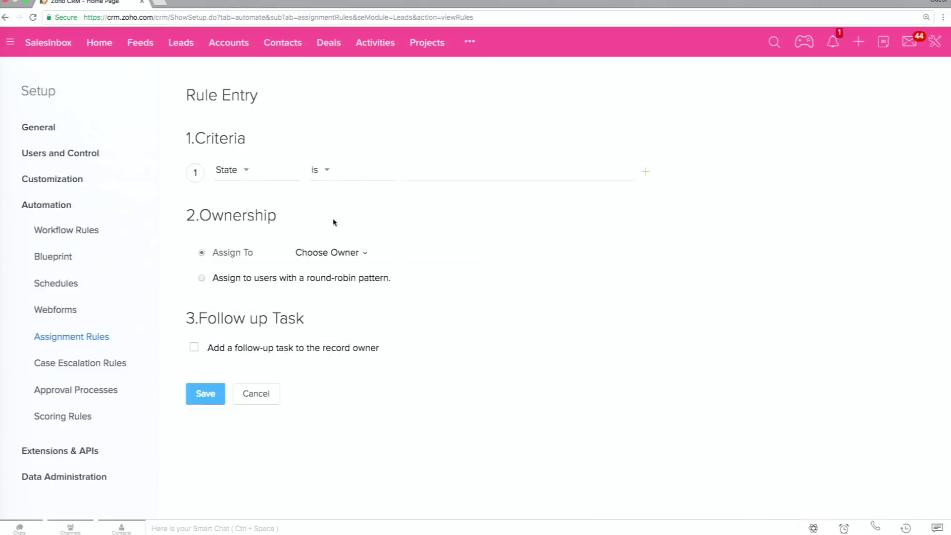
{"action": "type", "text": "New "}
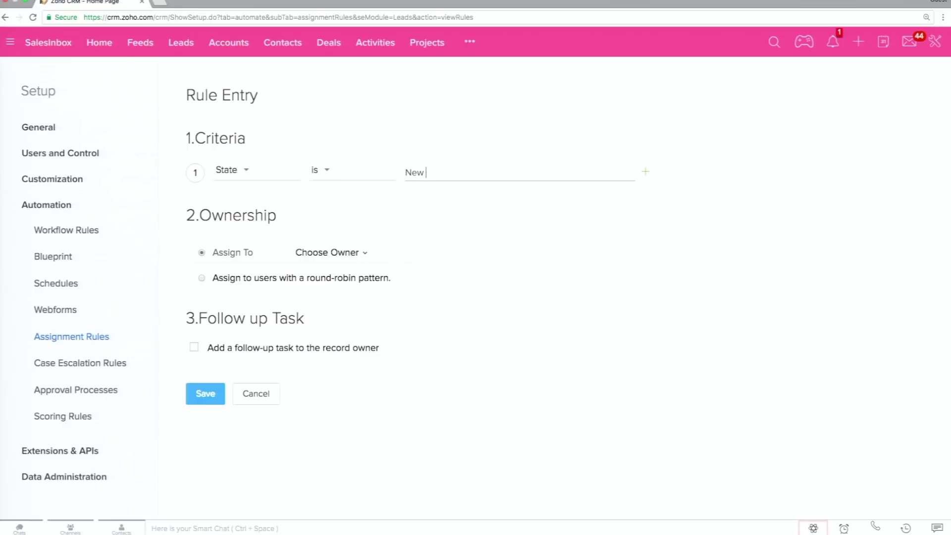
{"action": "type", "text": "Jersey,NJ,newjersey"}
Step: Assign the New Jersey entry to the last user in the owner list and save the entry
{"action": "left_click", "coordinate": [316, 255]}
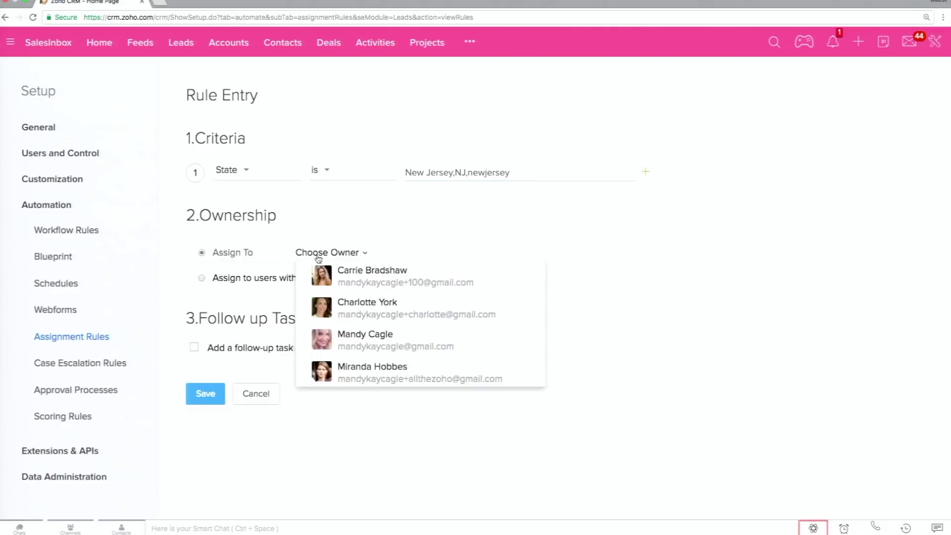
{"action": "left_click", "coordinate": [361, 371]}
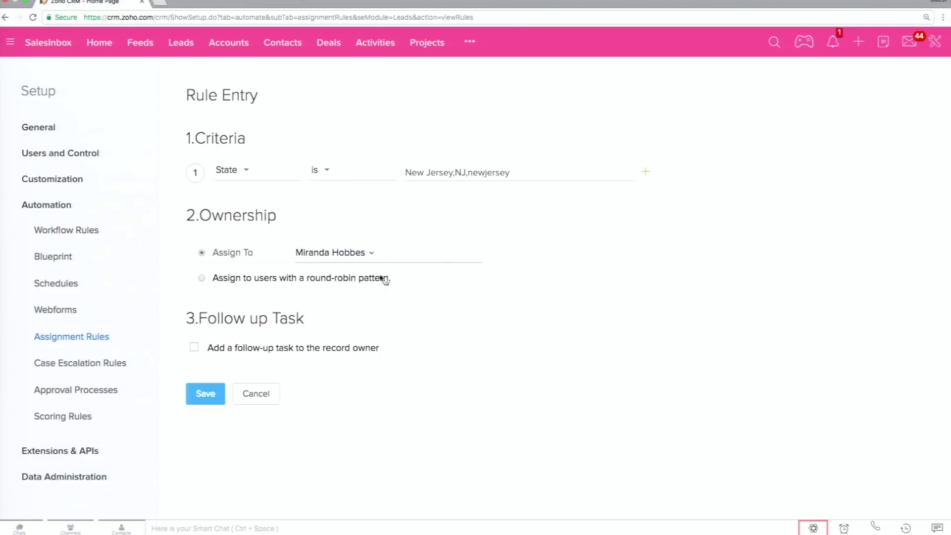
{"action": "left_click", "coordinate": [209, 395]}
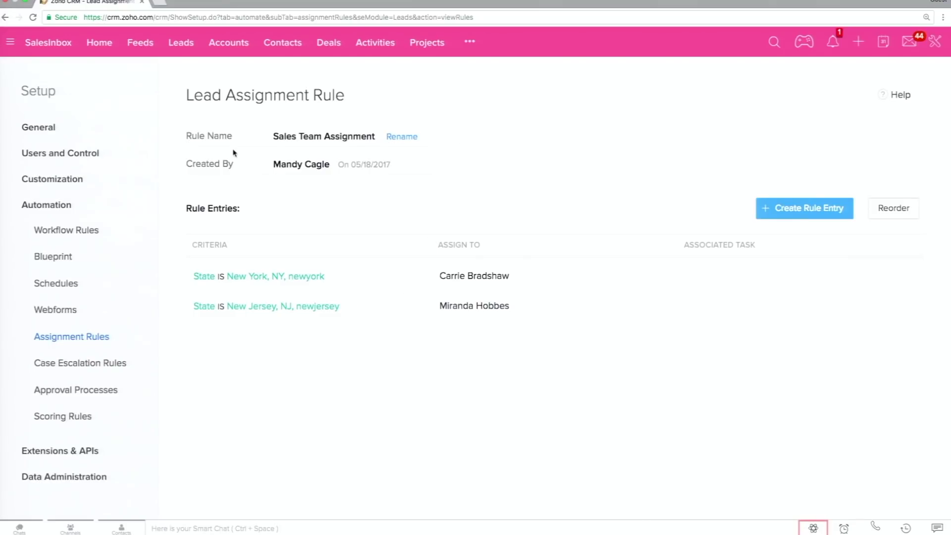
Step: Set the Contact Us webform dated 20 May, 2015 to assign owners by the Sales Team Assignment lead rule, and save the form details
{"action": "left_click", "coordinate": [68, 314]}
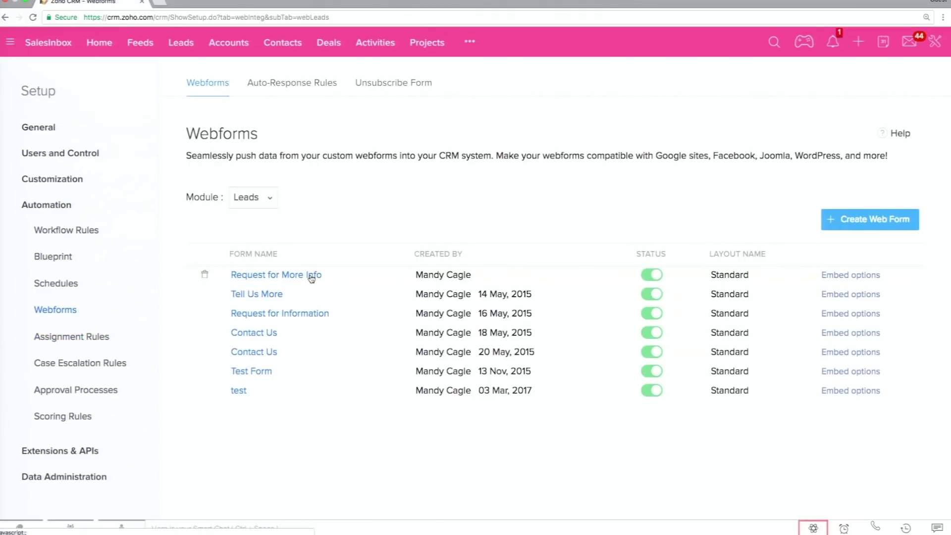
{"action": "left_click", "coordinate": [255, 353]}
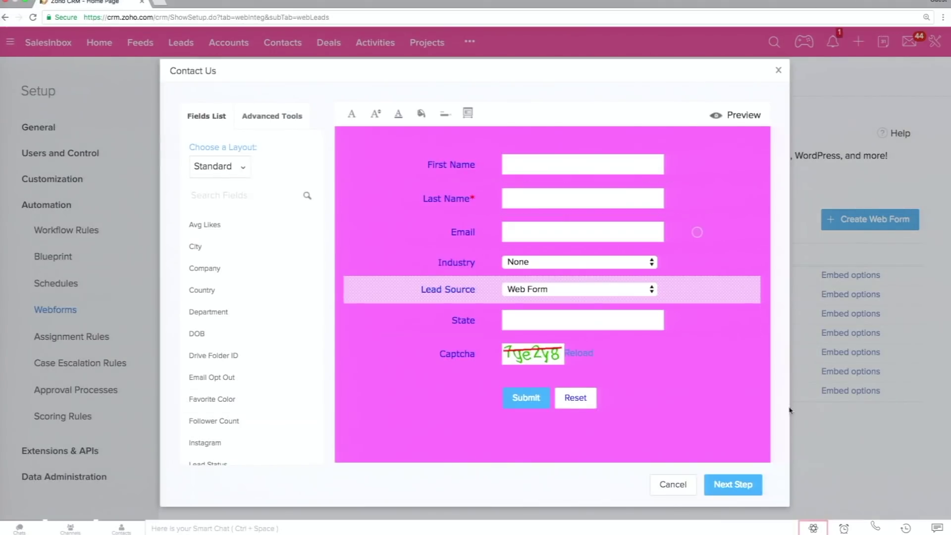
{"action": "left_click", "coordinate": [733, 489]}
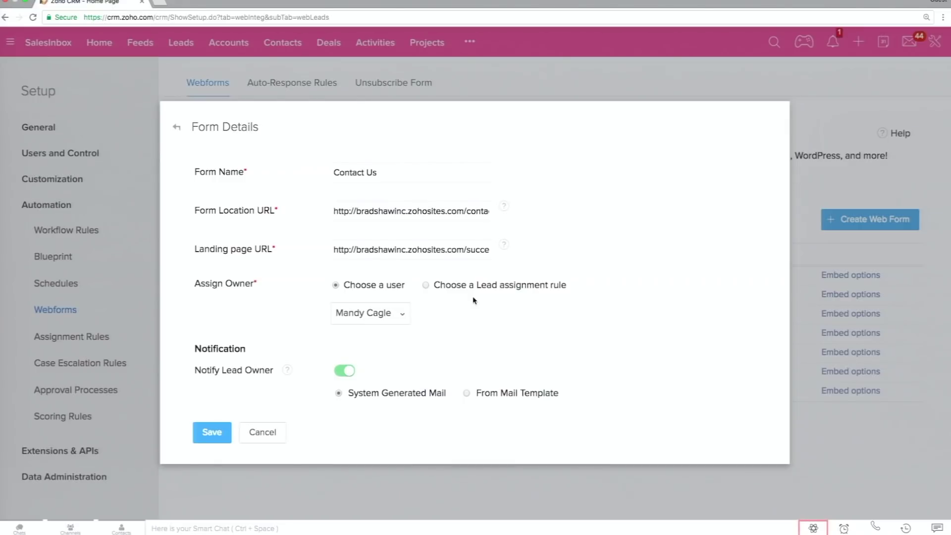
{"action": "left_click", "coordinate": [426, 286]}
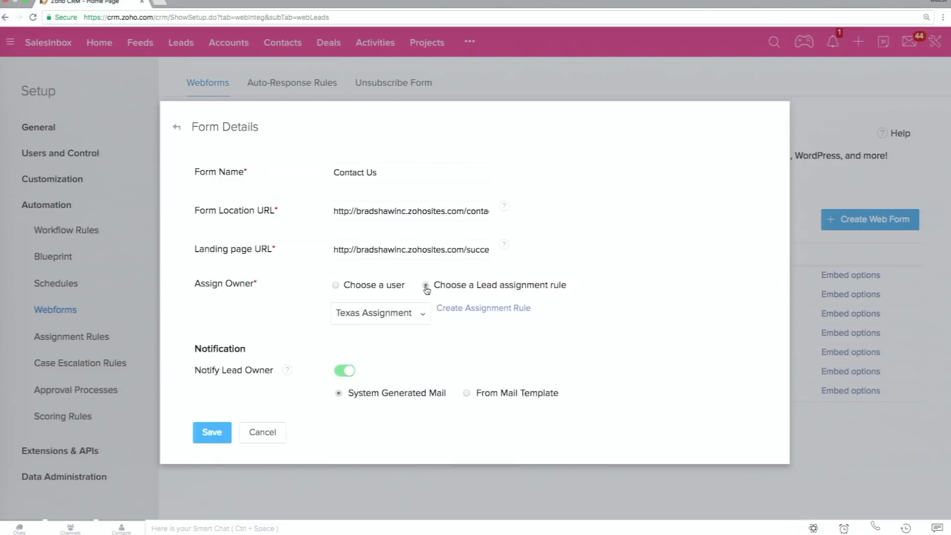
{"action": "left_click", "coordinate": [389, 318]}
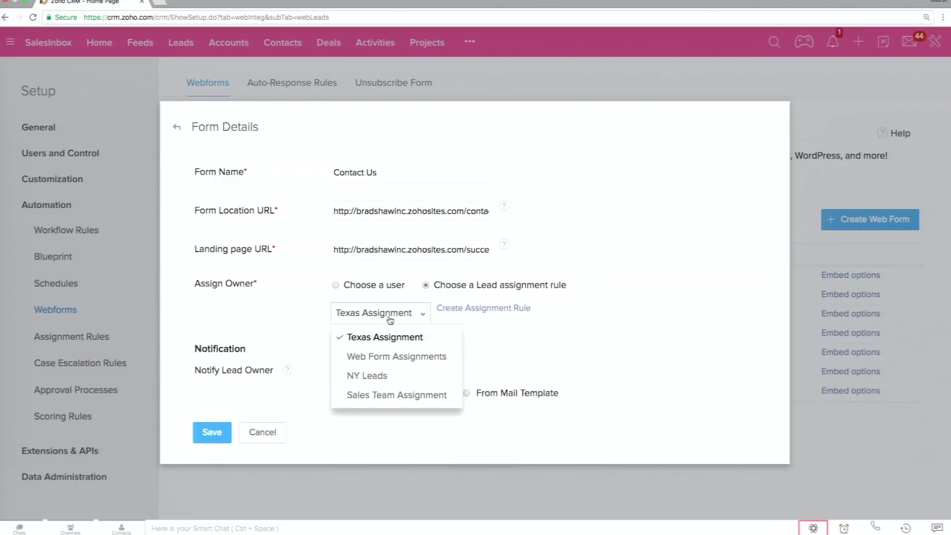
{"action": "left_click", "coordinate": [390, 395]}
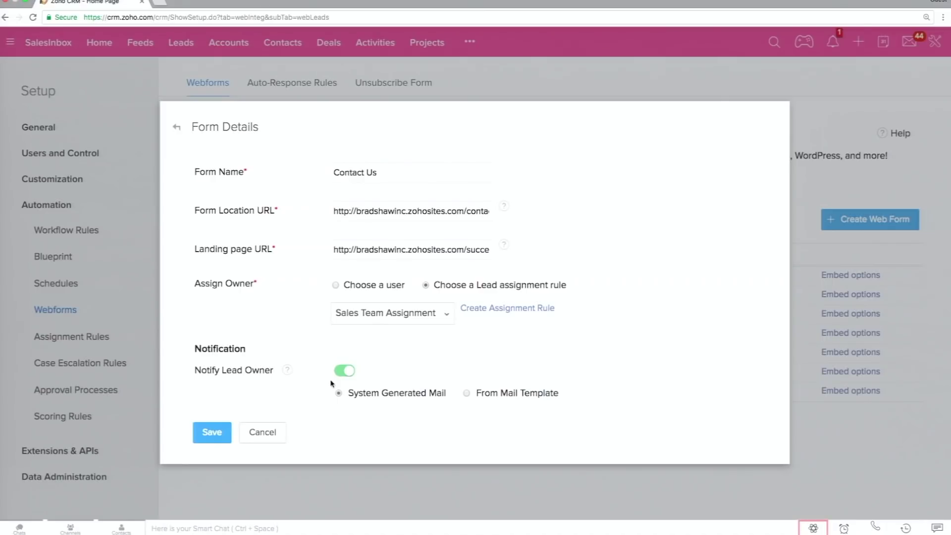
{"action": "left_click", "coordinate": [216, 440]}
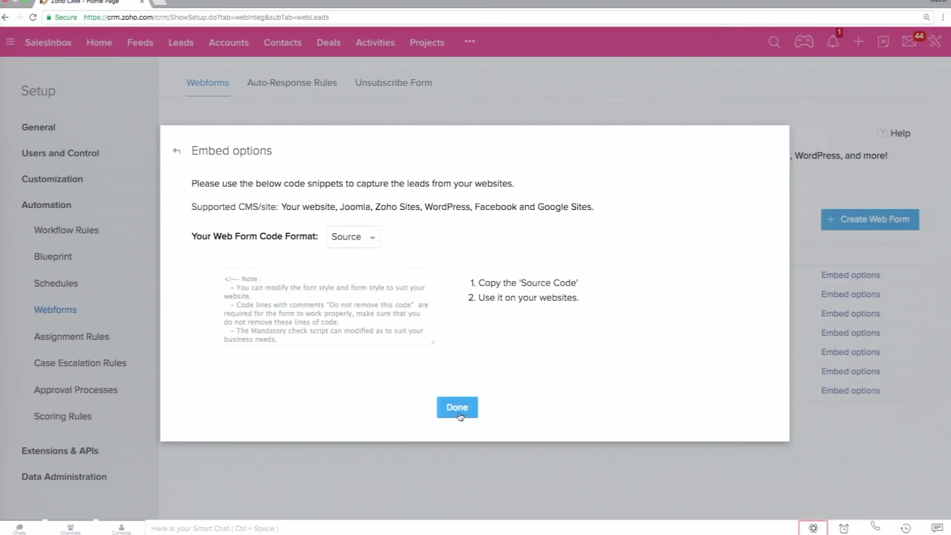
Step: Close the webform's embed options and start a new import in the Leads module
{"action": "left_click", "coordinate": [460, 416]}
{"action": "left_click", "coordinate": [174, 47]}
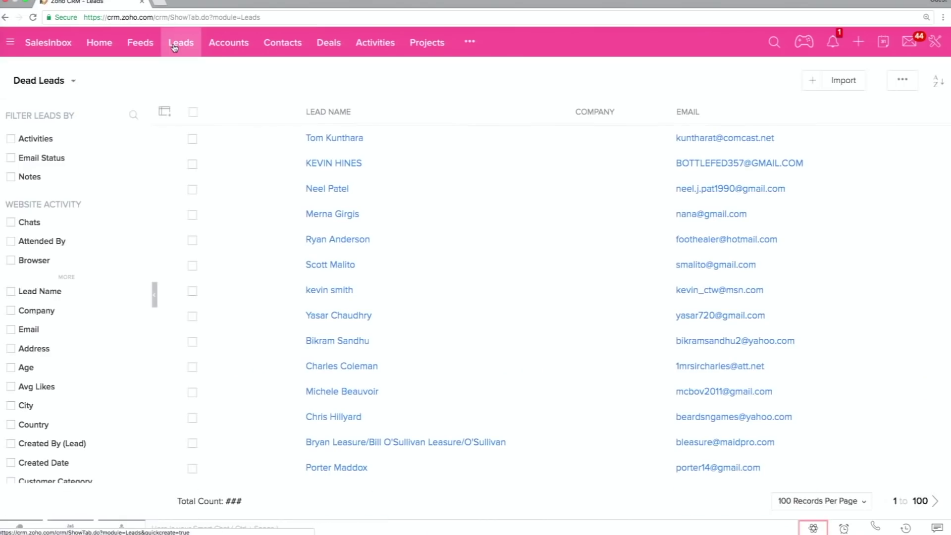
{"action": "mouse_move", "coordinate": [843, 89]}
{"action": "left_click", "coordinate": [829, 103]}
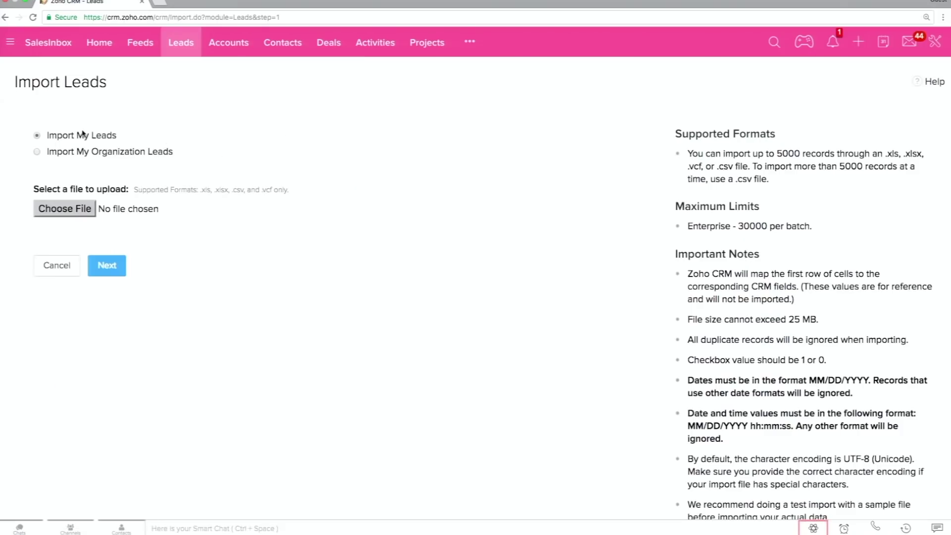
Step: Set the import to My Organization Leads and choose the Zoho CRM .pptx file dated today as the upload file
{"action": "left_click", "coordinate": [36, 153]}
{"action": "left_click", "coordinate": [78, 211]}
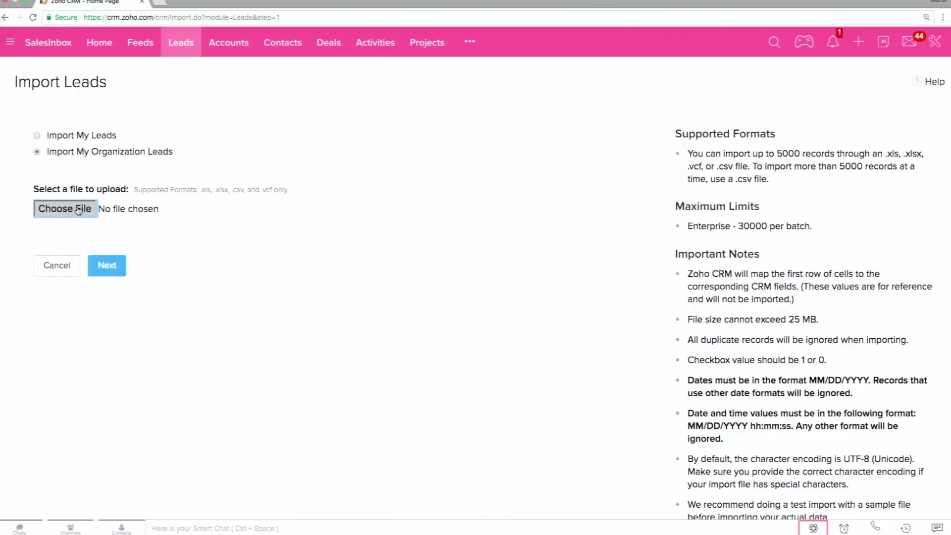
{"action": "left_click", "coordinate": [336, 28]}
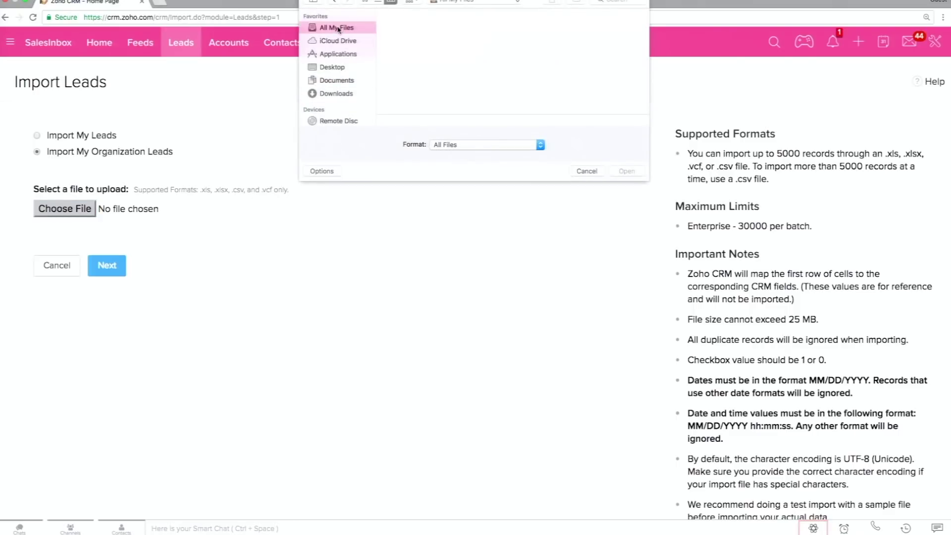
{"action": "left_click", "coordinate": [429, 26]}
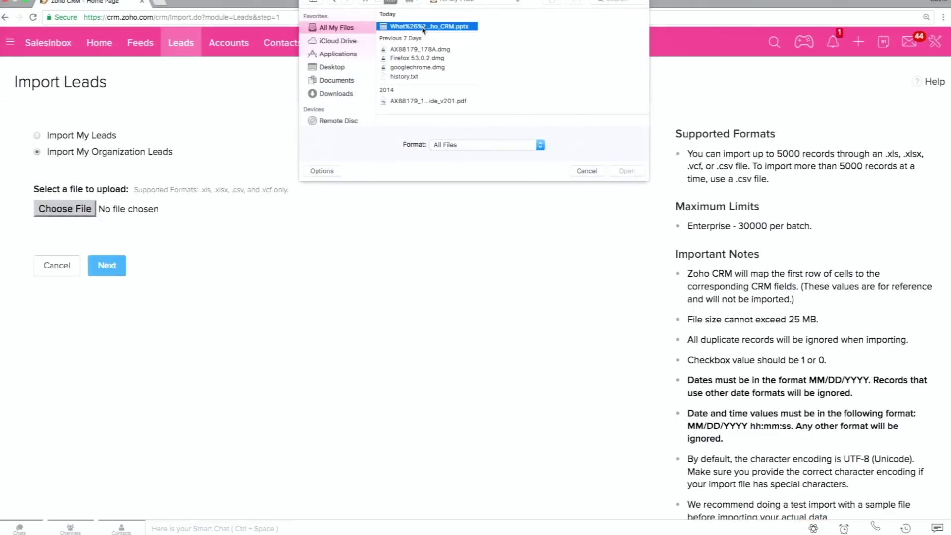
{"action": "left_click", "coordinate": [627, 172]}
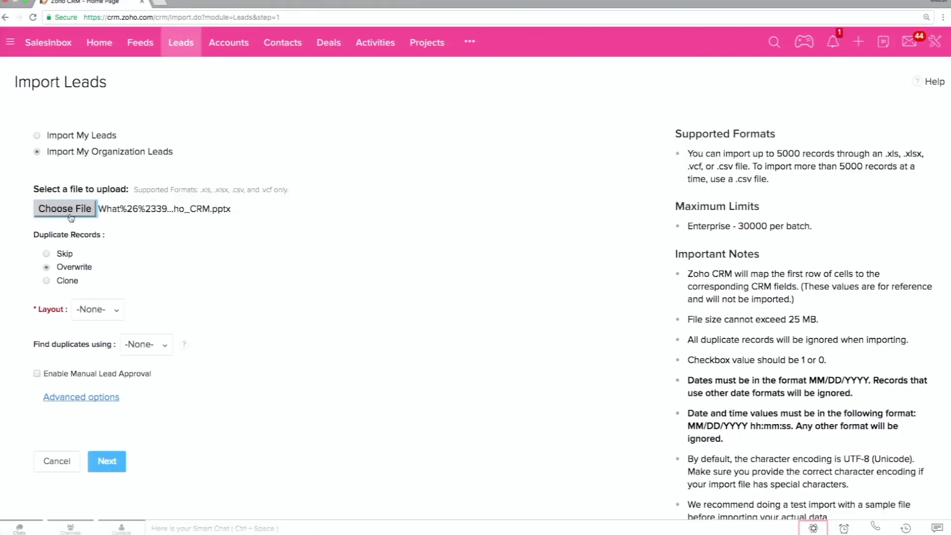
Step: In the import's advanced options, assign lead owners by the Sales Team Assignment rule
{"action": "left_click", "coordinate": [103, 397]}
{"action": "scroll", "coordinate": [202, 417], "scroll_direction": "down", "scroll_amount": 3}
{"action": "scroll", "coordinate": [203, 417], "scroll_direction": "down", "scroll_amount": 2}
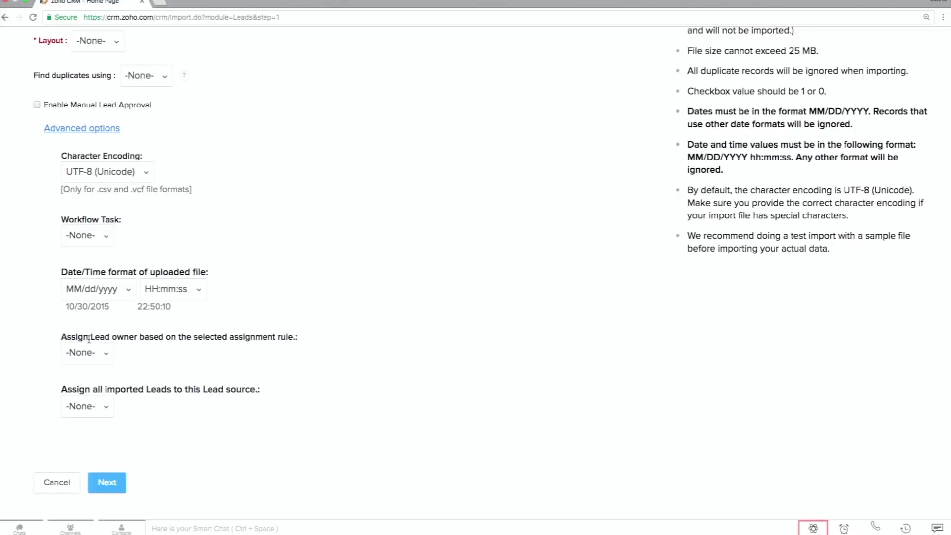
{"action": "left_click", "coordinate": [94, 356]}
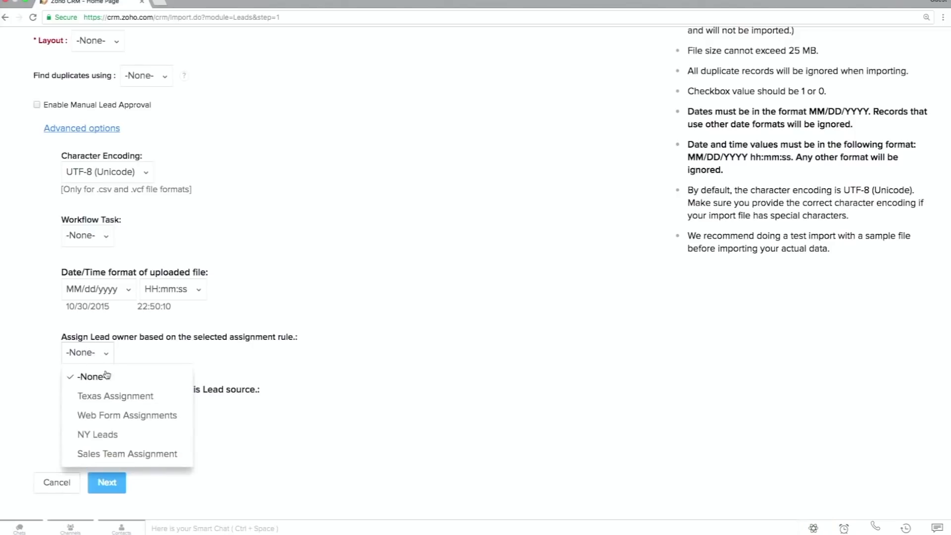
{"action": "left_click", "coordinate": [128, 454]}
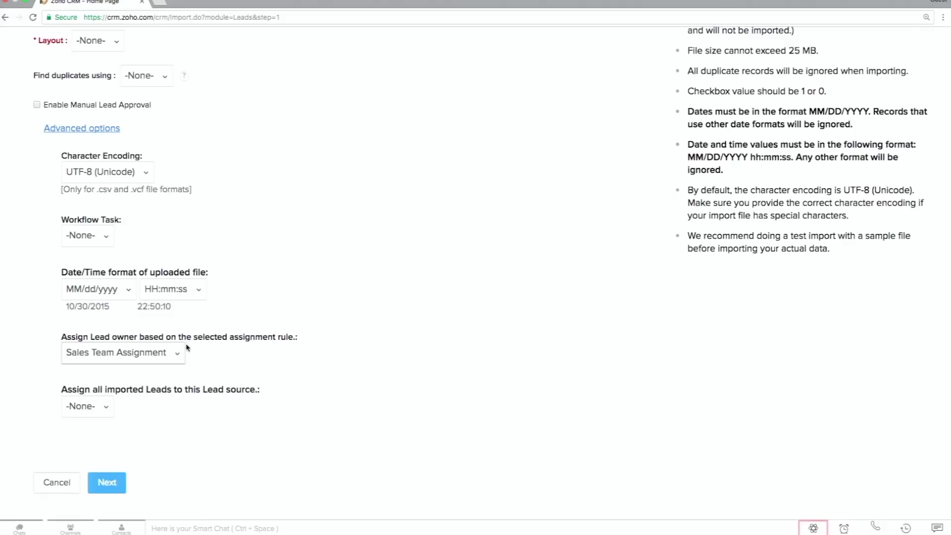
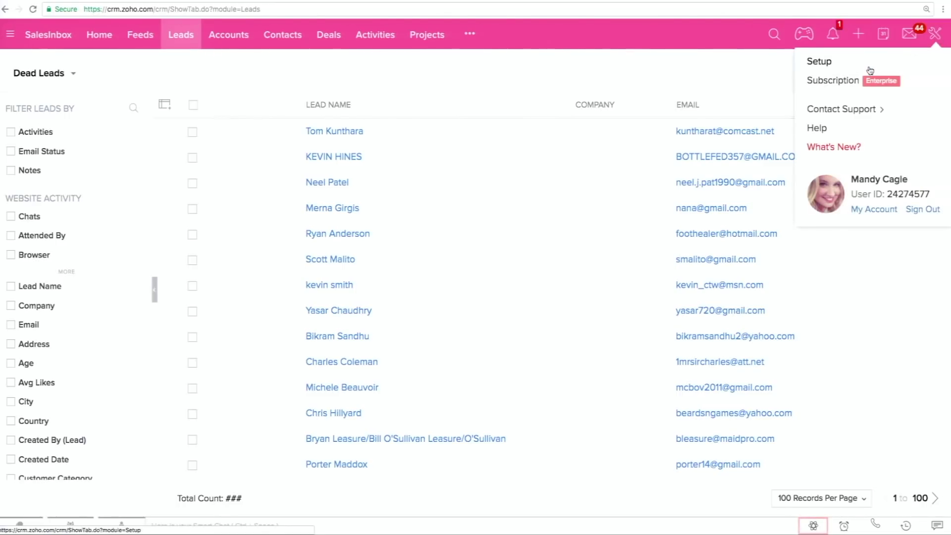
Step: Go to the approval processes in the automation setup and start a new approval process
{"action": "left_click", "coordinate": [870, 68]}
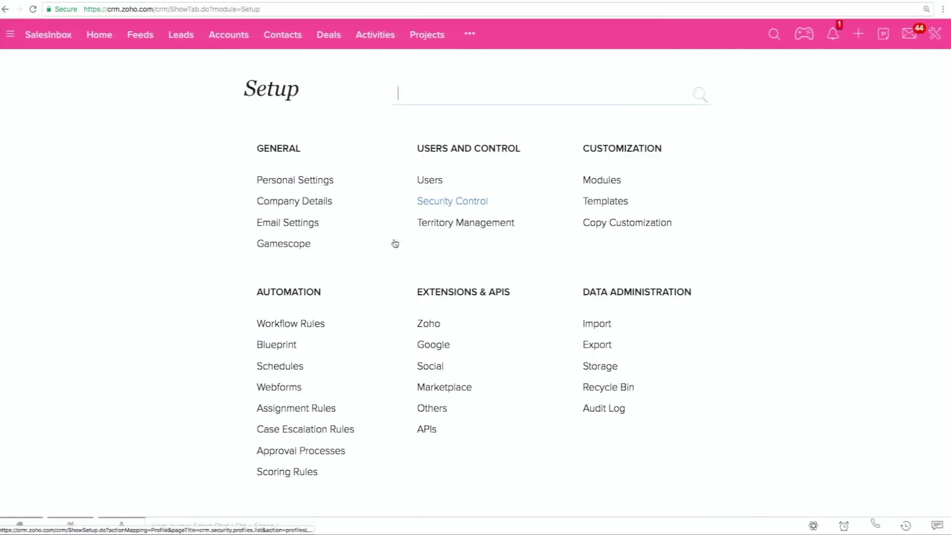
{"action": "left_click", "coordinate": [259, 297]}
{"action": "left_click_drag", "start_coordinate": [258, 298], "coordinate": [319, 300]}
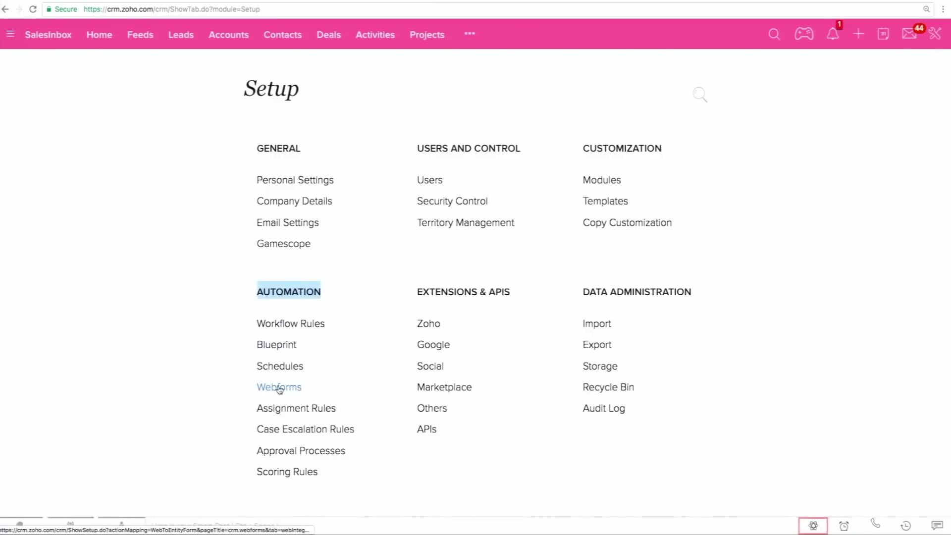
{"action": "left_click", "coordinate": [284, 455]}
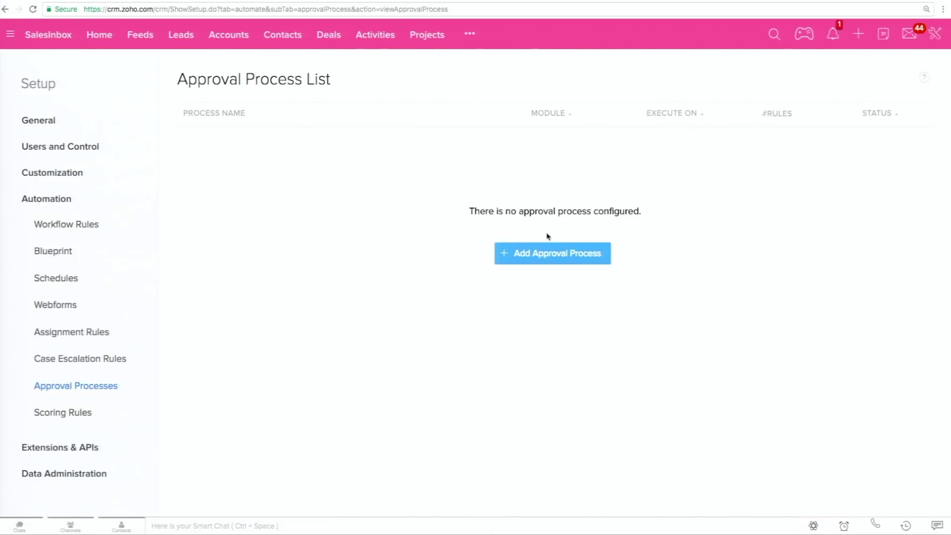
{"action": "left_click", "coordinate": [521, 255]}
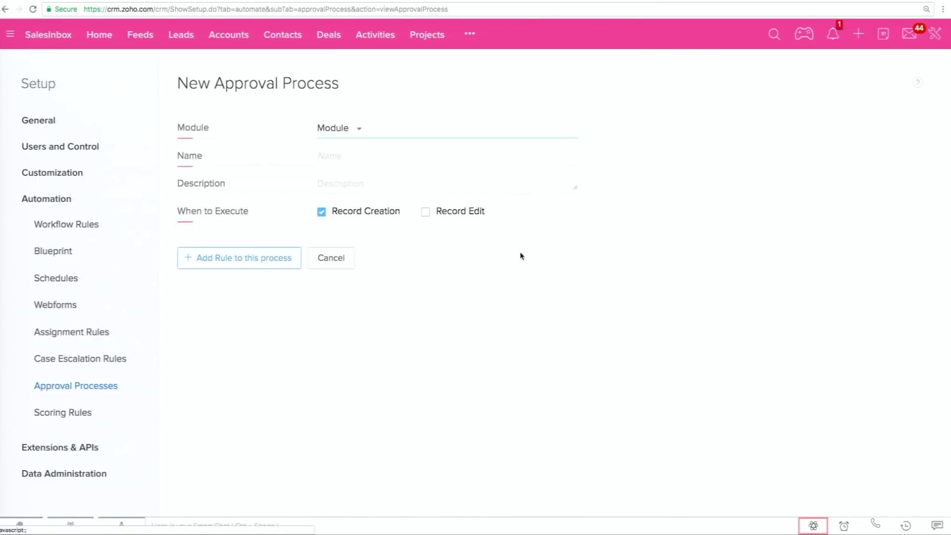
Step: Set the approval process module to Deals, name it Big Deal Approval, and add a rule to it
{"action": "left_click", "coordinate": [341, 130]}
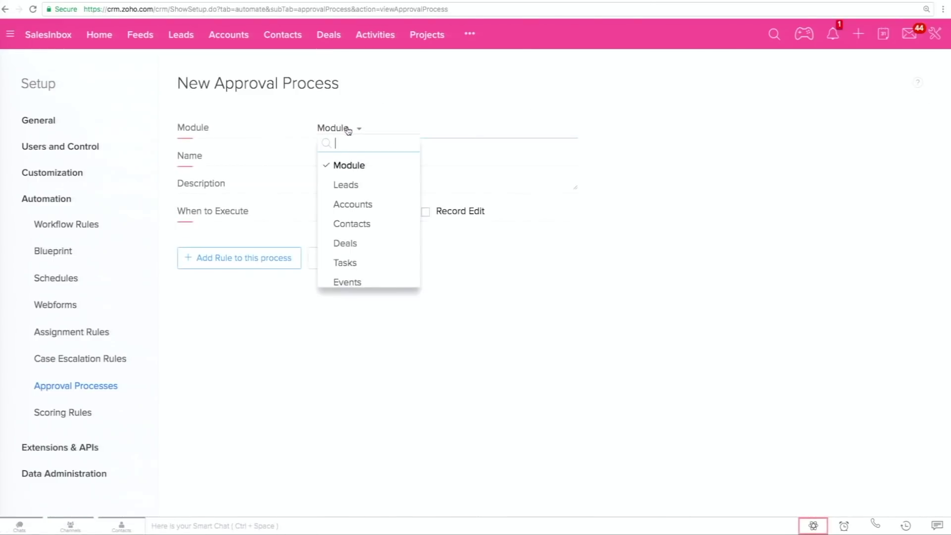
{"action": "left_click", "coordinate": [355, 242]}
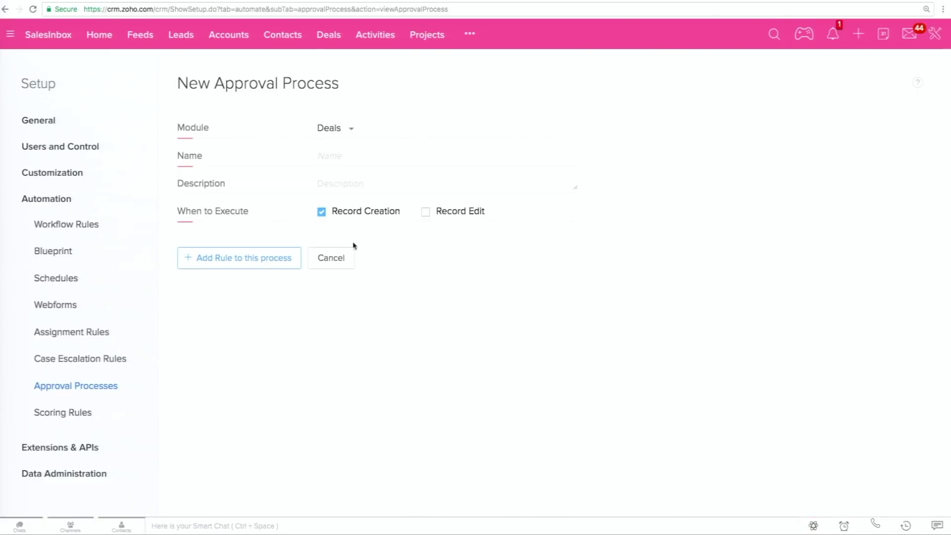
{"action": "left_click", "coordinate": [333, 132]}
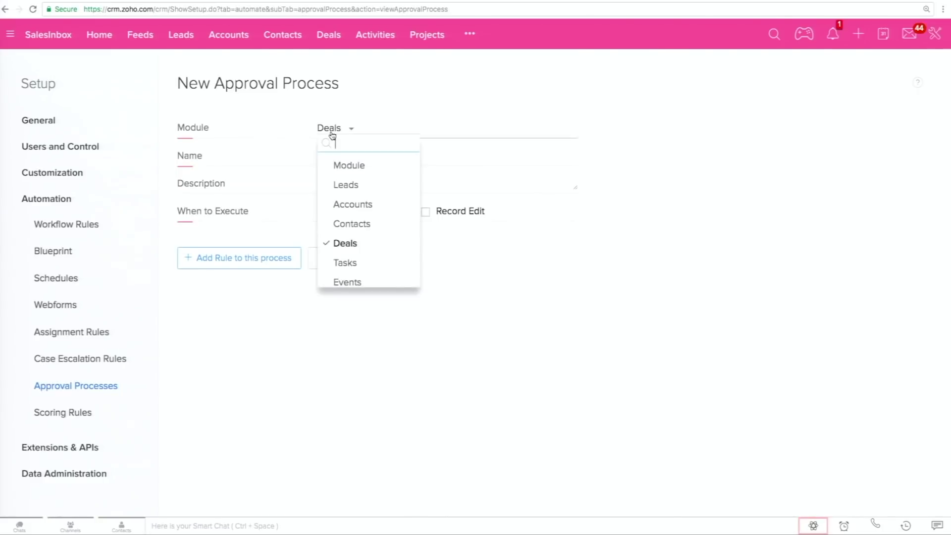
{"action": "left_click", "coordinate": [352, 246]}
{"action": "type", "text": "Big Deal Approval"}
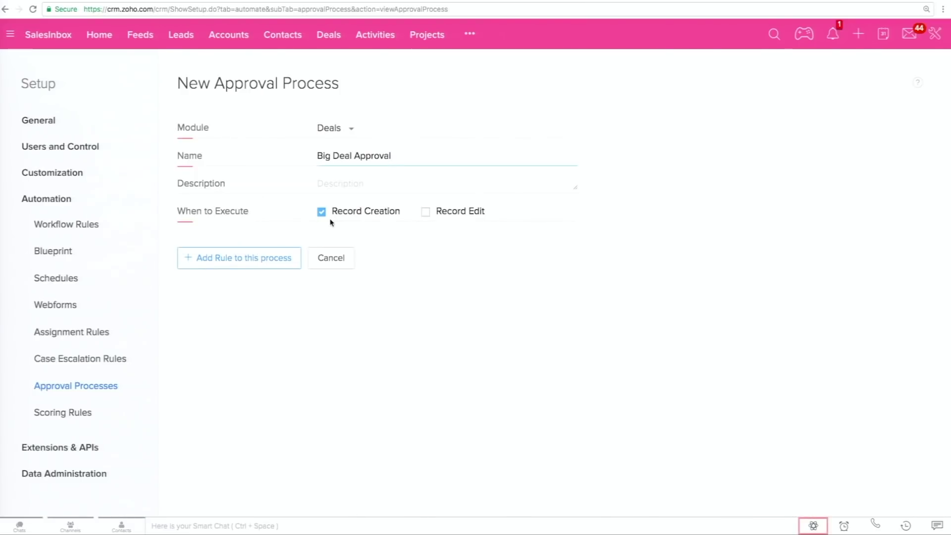
{"action": "left_click", "coordinate": [261, 266]}
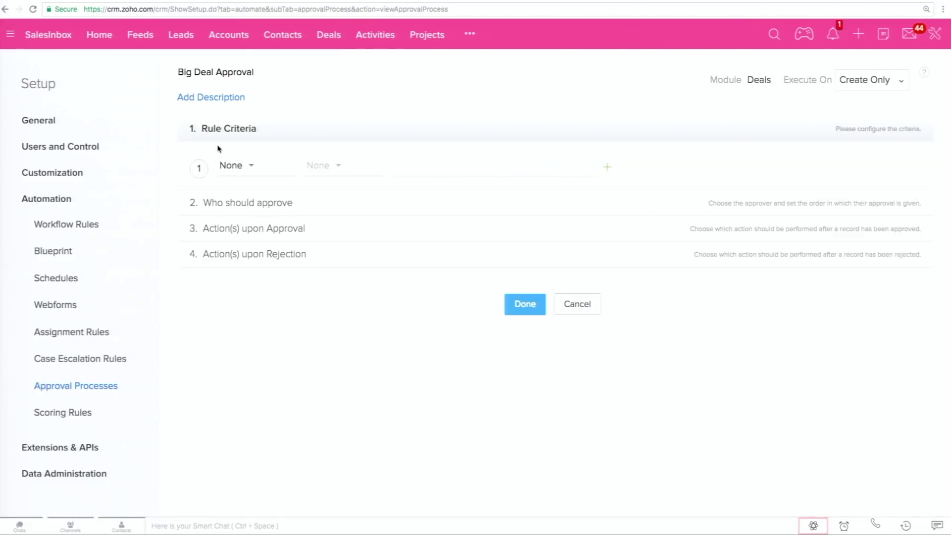
Step: Set the approval rule's criterion to Amount greater than 10000 USD
{"action": "left_click", "coordinate": [236, 169]}
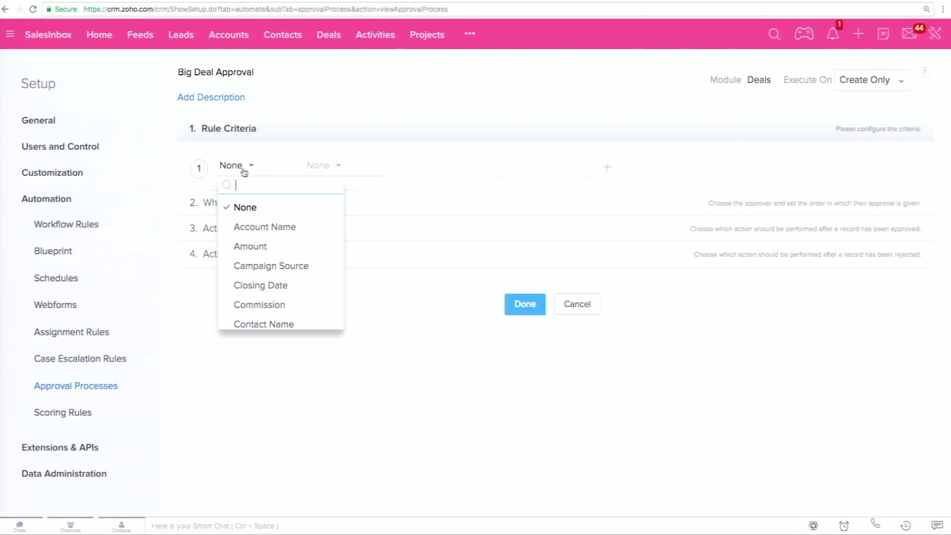
{"action": "left_click", "coordinate": [243, 246]}
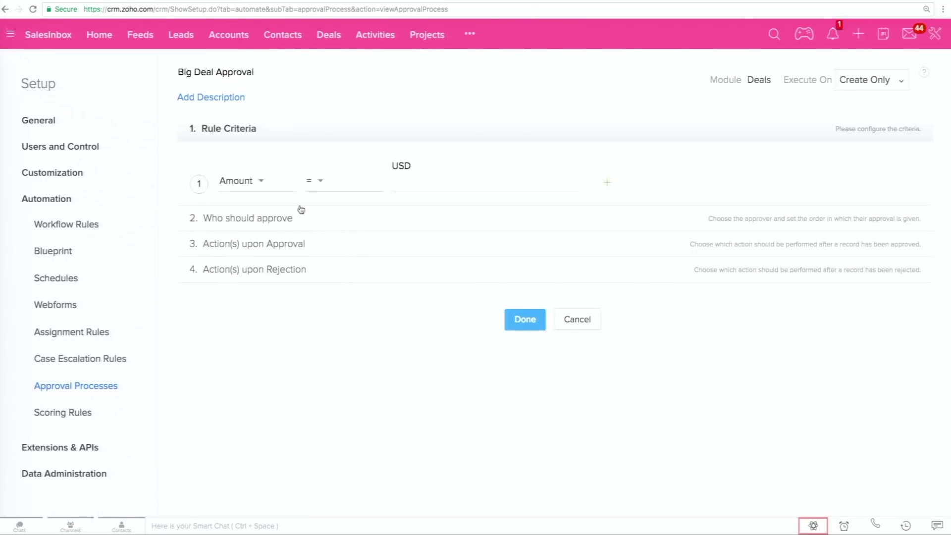
{"action": "left_click", "coordinate": [321, 182]}
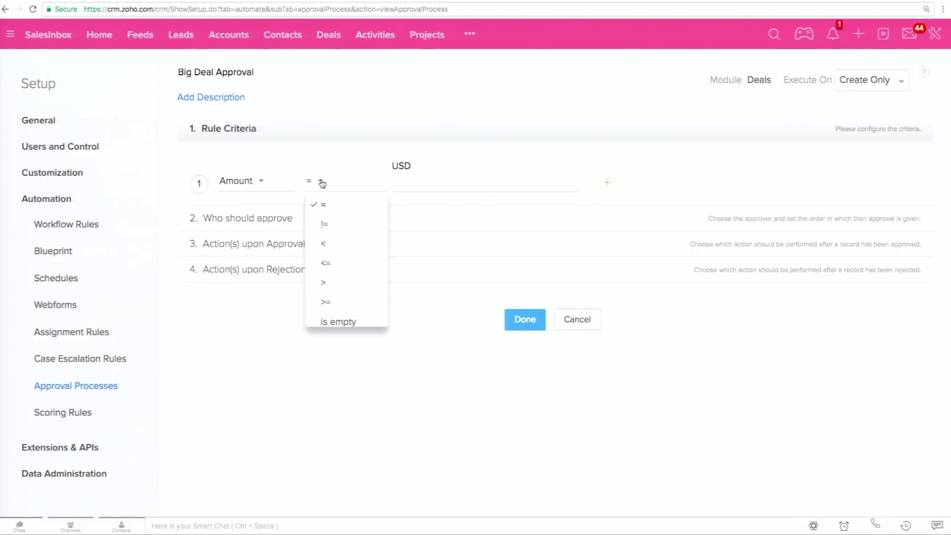
{"action": "left_click", "coordinate": [326, 283]}
{"action": "type", "text": "10000"}
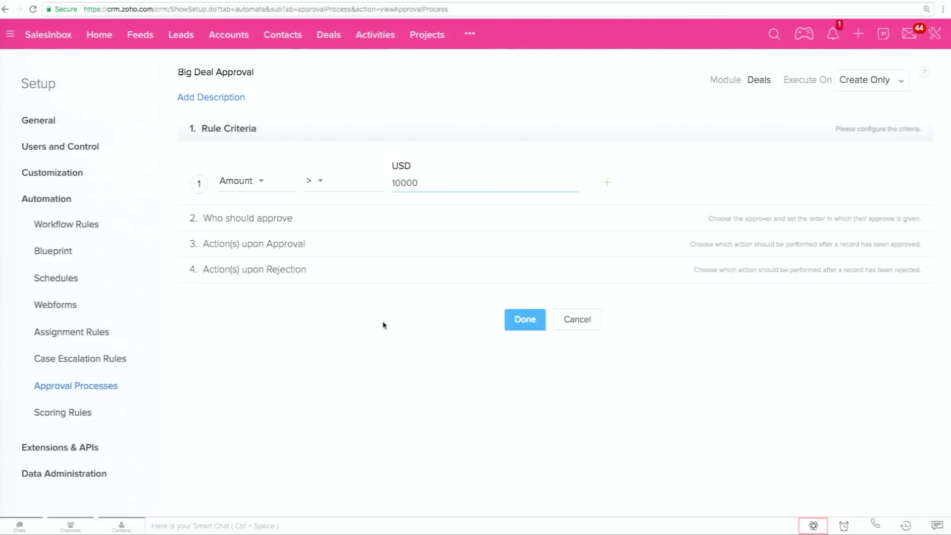
Step: Set the rule's approvers to the CEO and Director of Sales roles
{"action": "left_click", "coordinate": [253, 218]}
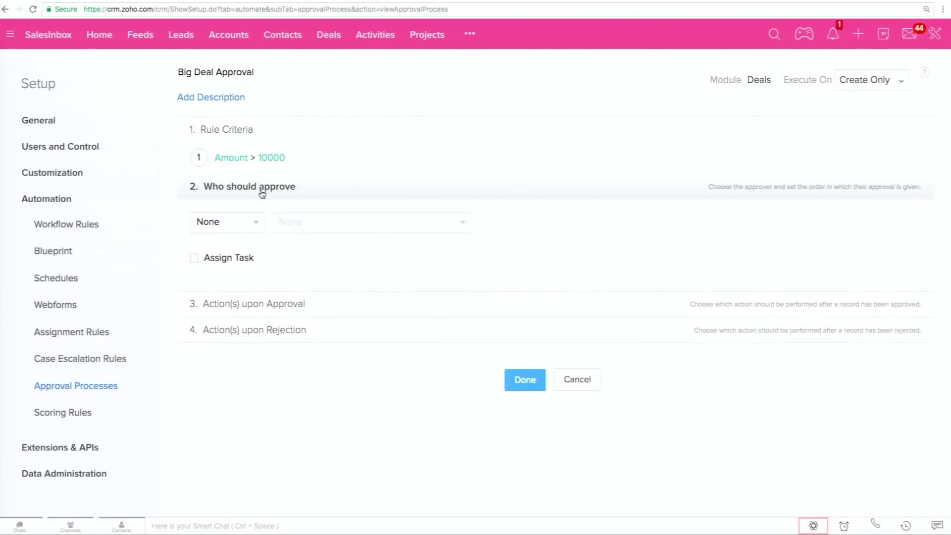
{"action": "left_click", "coordinate": [253, 222]}
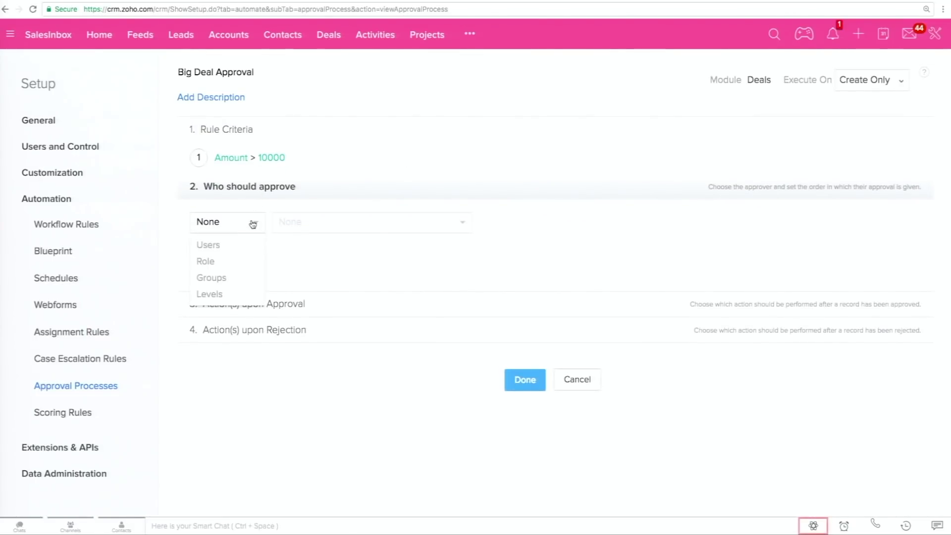
{"action": "left_click", "coordinate": [221, 262]}
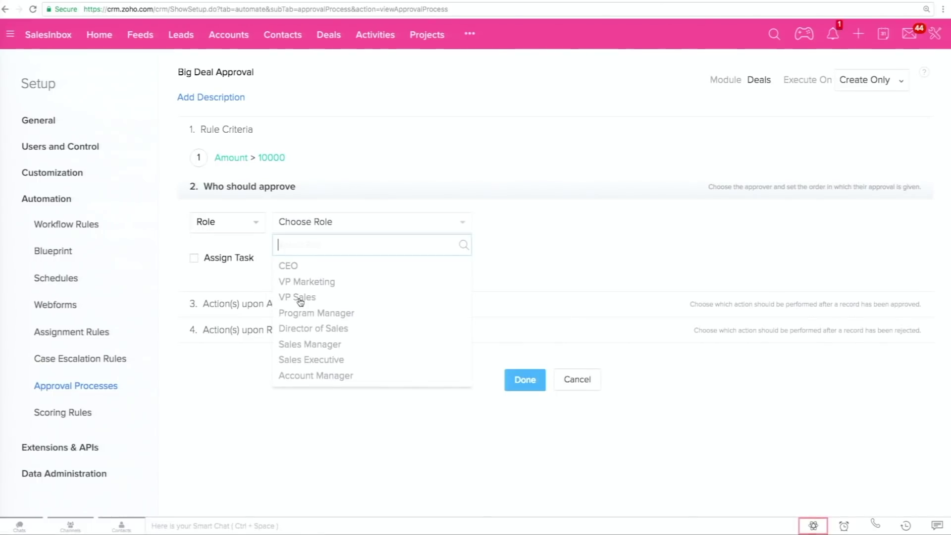
{"action": "left_click", "coordinate": [303, 268]}
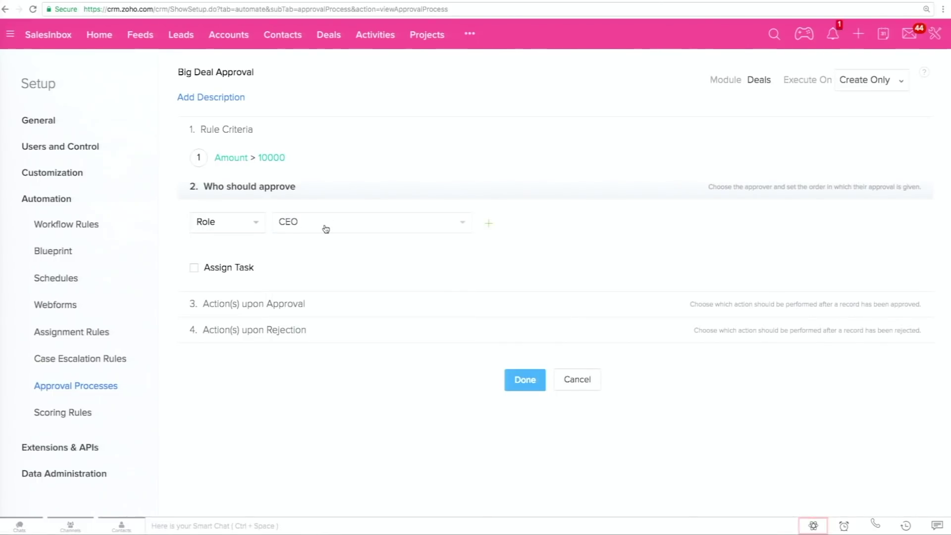
{"action": "left_click", "coordinate": [489, 223]}
{"action": "left_click", "coordinate": [257, 255]}
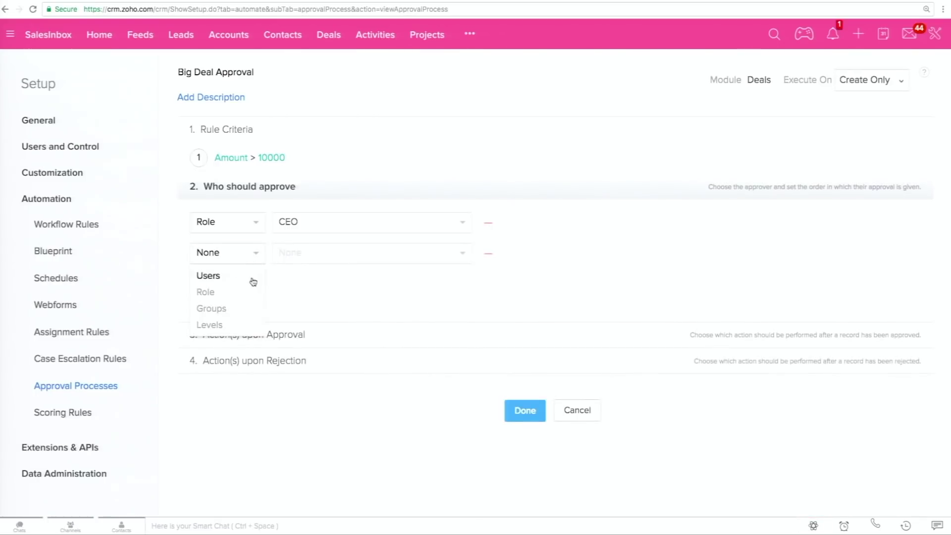
{"action": "left_click", "coordinate": [223, 292]}
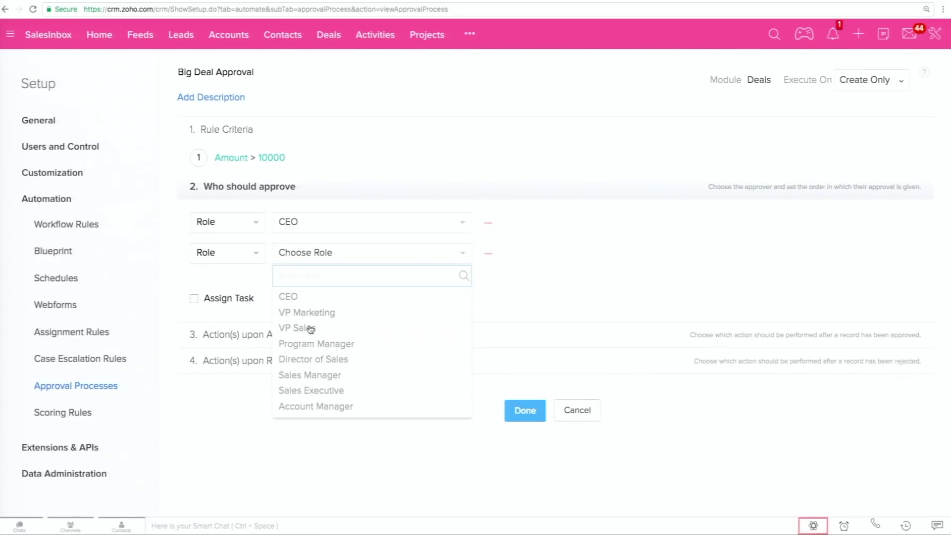
{"action": "left_click", "coordinate": [307, 362]}
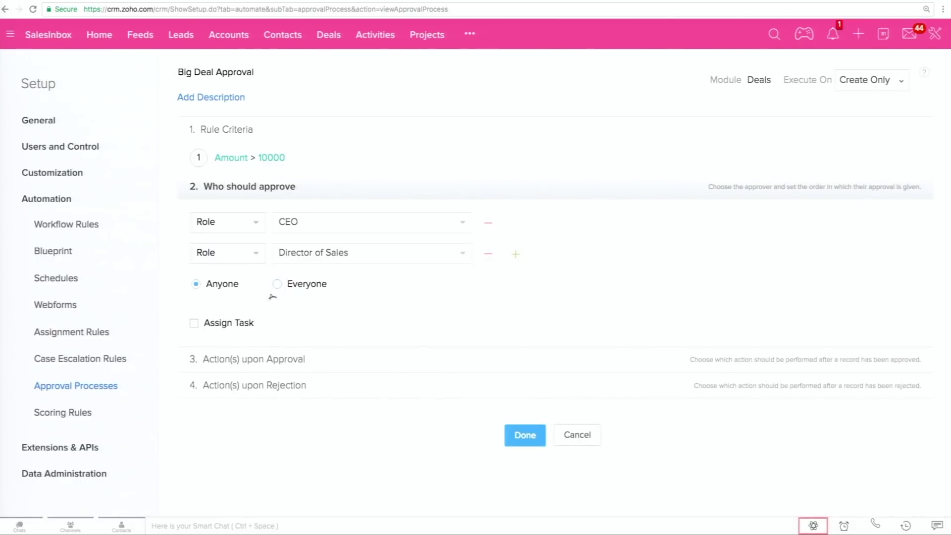
Step: Add an alert after final approval named New Approval, sent to the Deal Owner with the Deal Approved template
{"action": "left_click", "coordinate": [232, 360]}
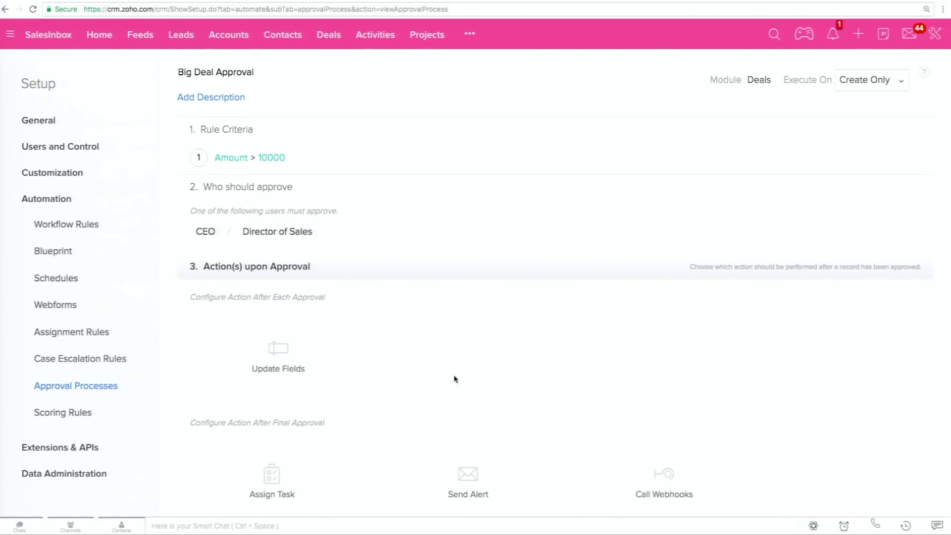
{"action": "scroll", "coordinate": [455, 380], "scroll_direction": "down", "scroll_amount": 2}
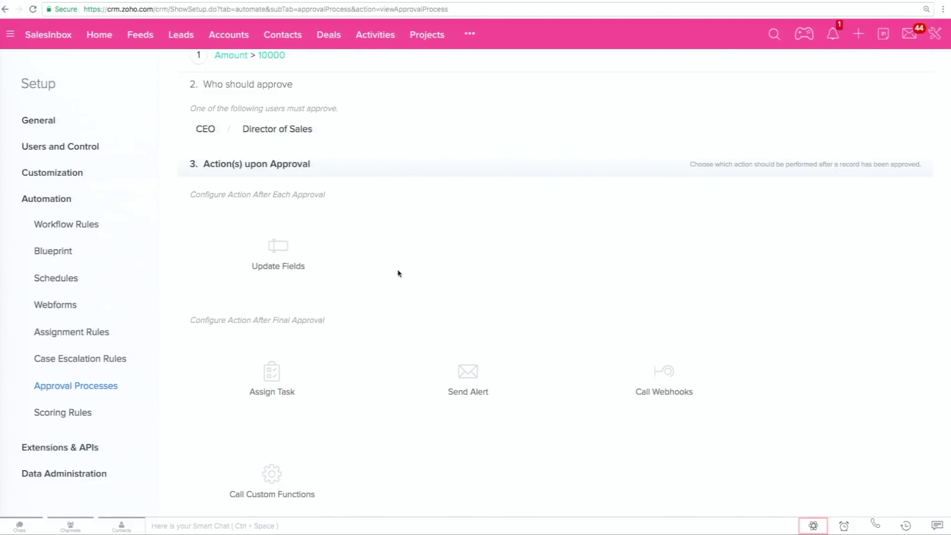
{"action": "scroll", "coordinate": [398, 272], "scroll_direction": "down", "scroll_amount": 2}
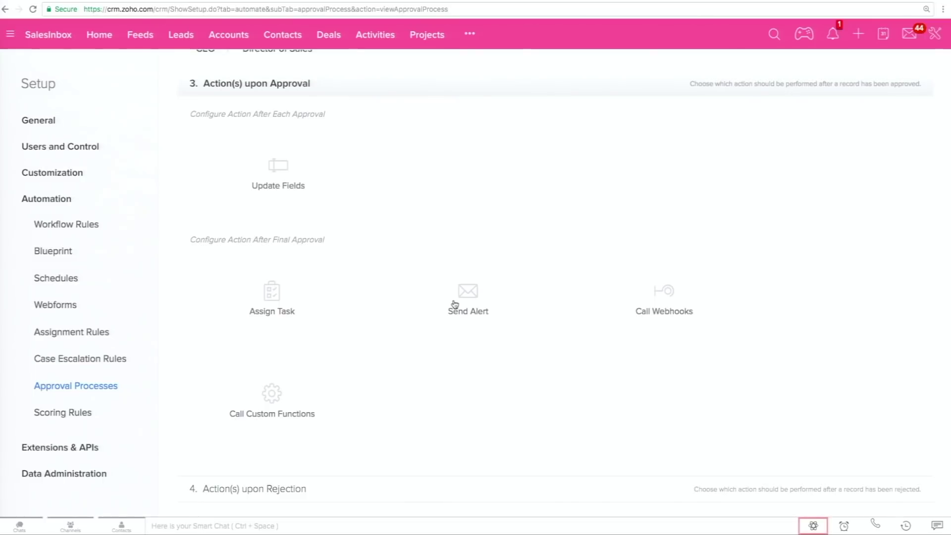
{"action": "left_click", "coordinate": [475, 307]}
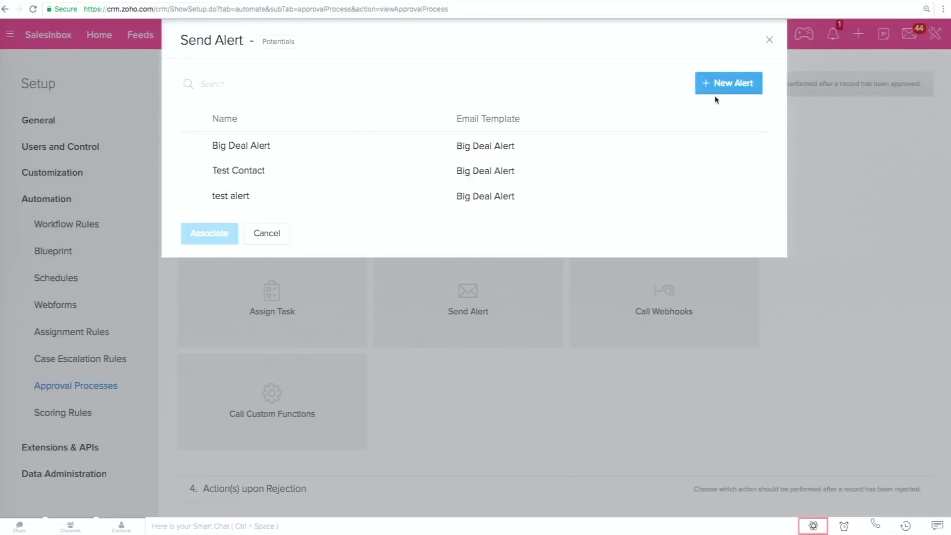
{"action": "left_click", "coordinate": [727, 87]}
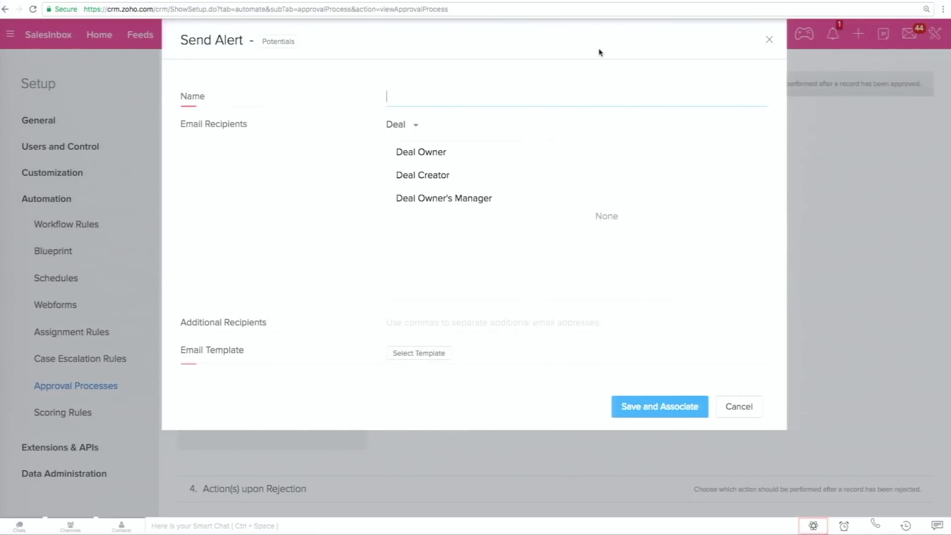
{"action": "type", "text": "New Approval"}
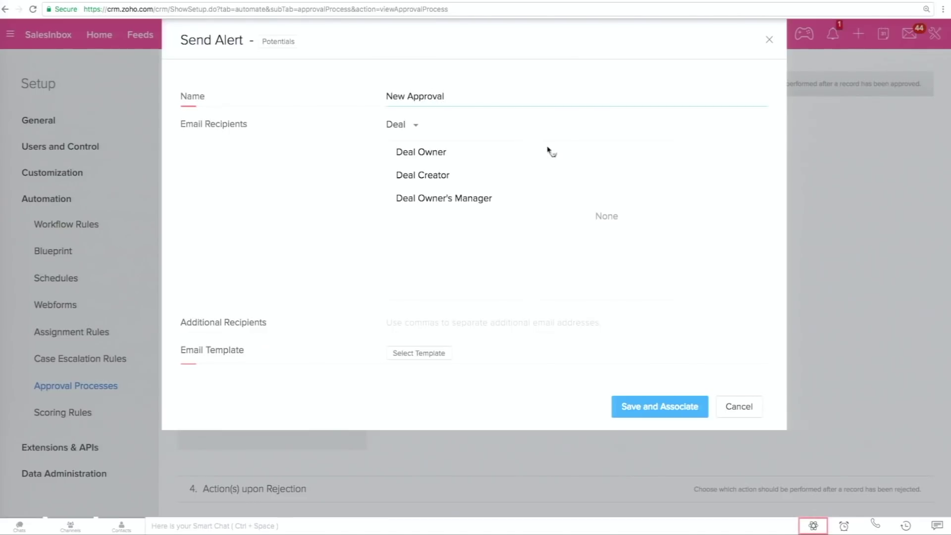
{"action": "left_click", "coordinate": [505, 154]}
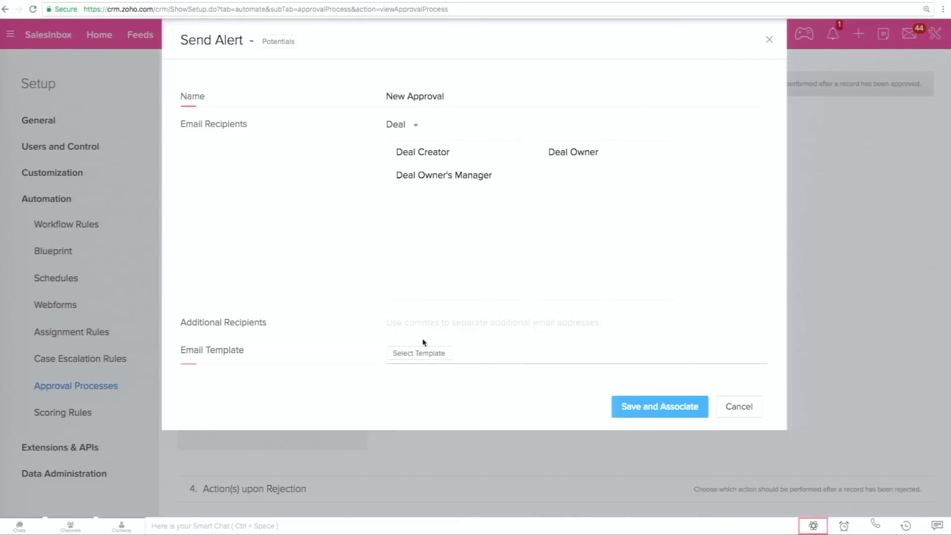
{"action": "left_click", "coordinate": [418, 354]}
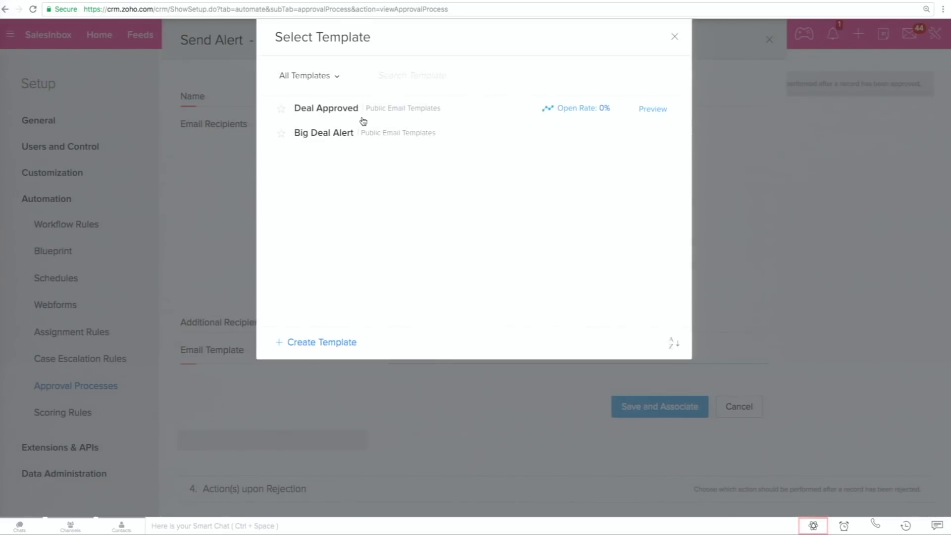
{"action": "left_click", "coordinate": [341, 116]}
{"action": "left_click", "coordinate": [662, 408]}
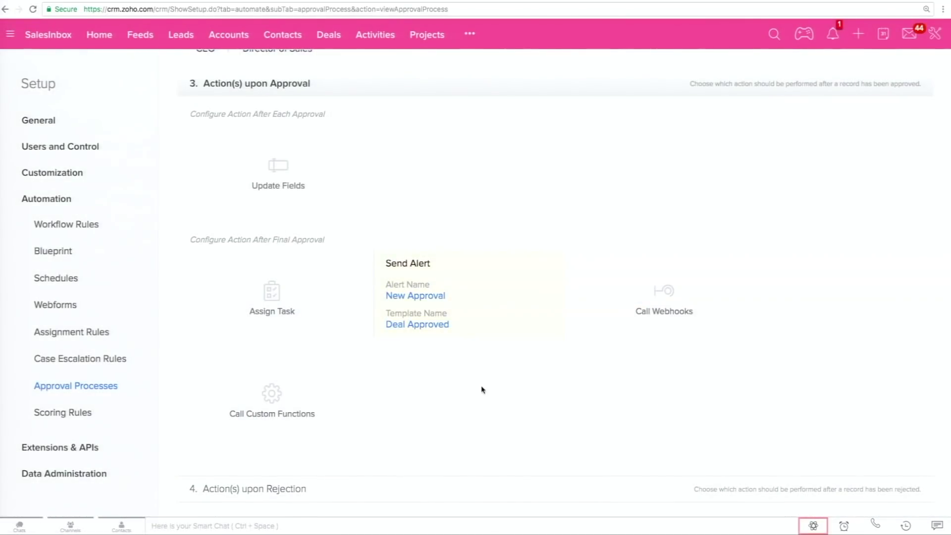
Step: Start a rejection alert in the approval rule and set its email recipient to the Requester's Manager
{"action": "scroll", "coordinate": [482, 390], "scroll_direction": "up", "scroll_amount": 2}
{"action": "scroll", "coordinate": [482, 390], "scroll_direction": "down", "scroll_amount": 3}
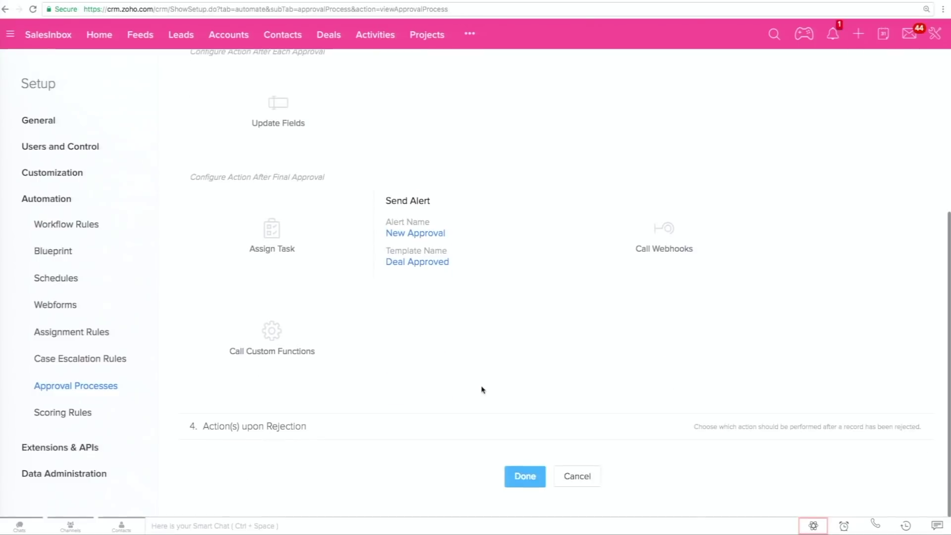
{"action": "left_click", "coordinate": [257, 427]}
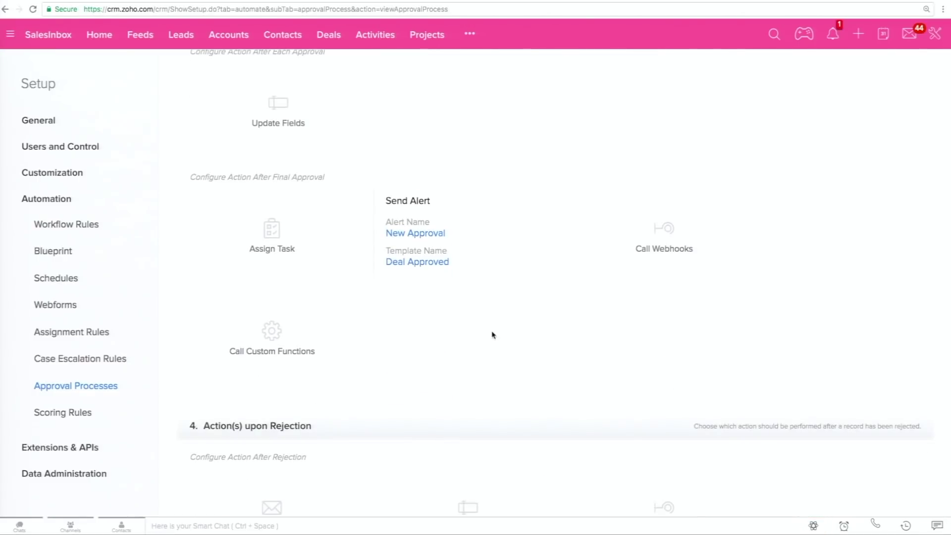
{"action": "scroll", "coordinate": [493, 335], "scroll_direction": "down", "scroll_amount": 2}
{"action": "scroll", "coordinate": [493, 334], "scroll_direction": "down", "scroll_amount": 2}
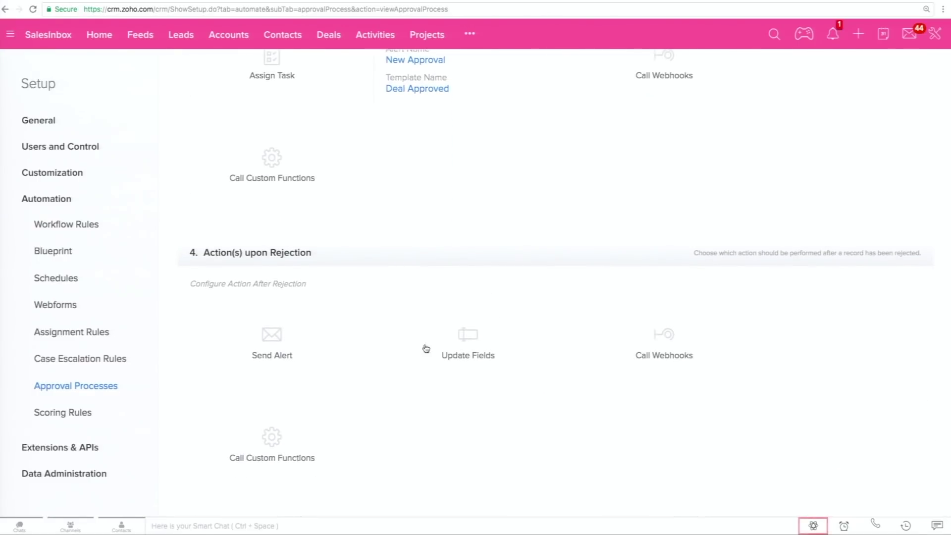
{"action": "left_click", "coordinate": [276, 350]}
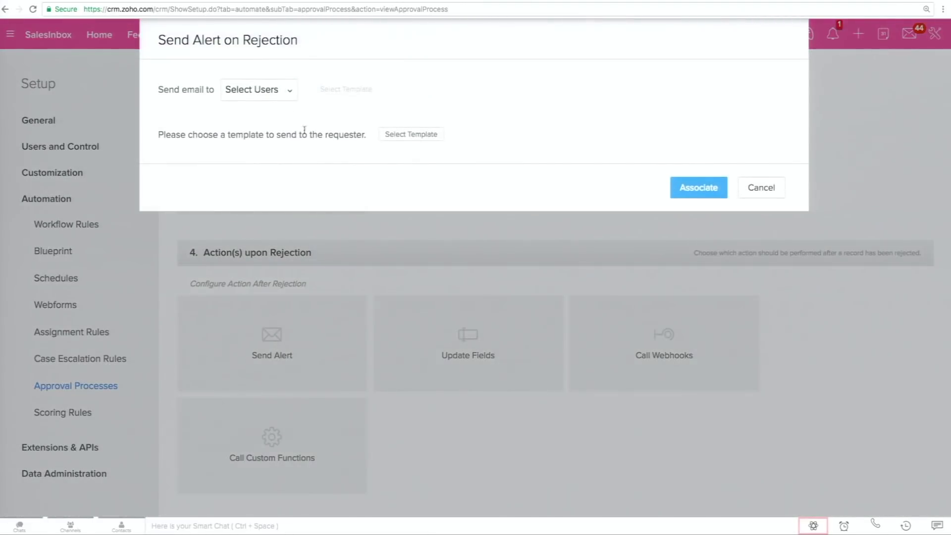
{"action": "left_click", "coordinate": [278, 96]}
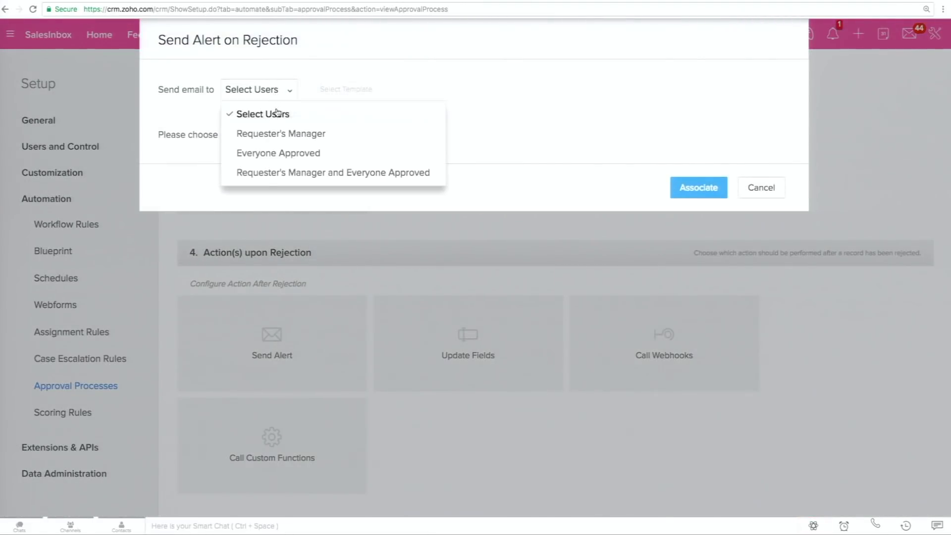
{"action": "left_click", "coordinate": [281, 142]}
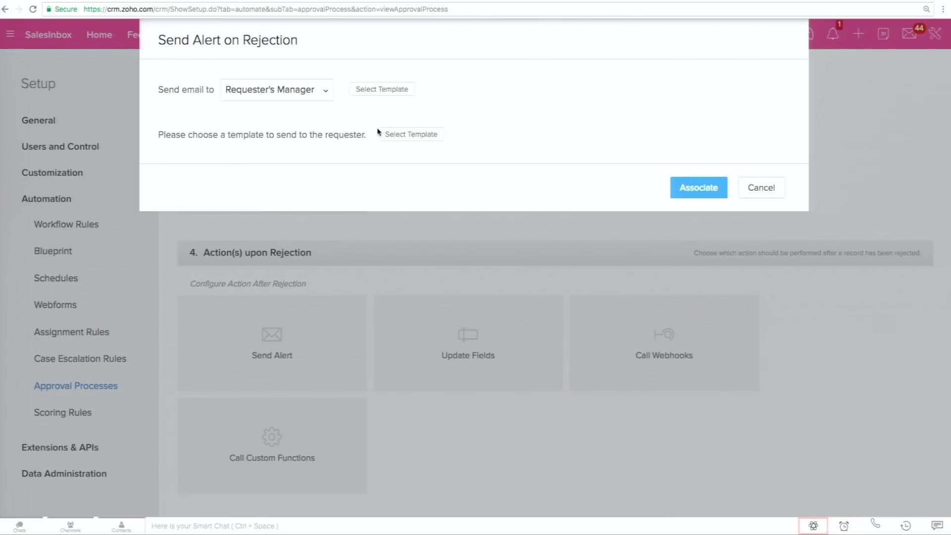
Step: Create a new email template for the requester's rejection alert with the body text "Deal has been rejected"
{"action": "left_click", "coordinate": [396, 135]}
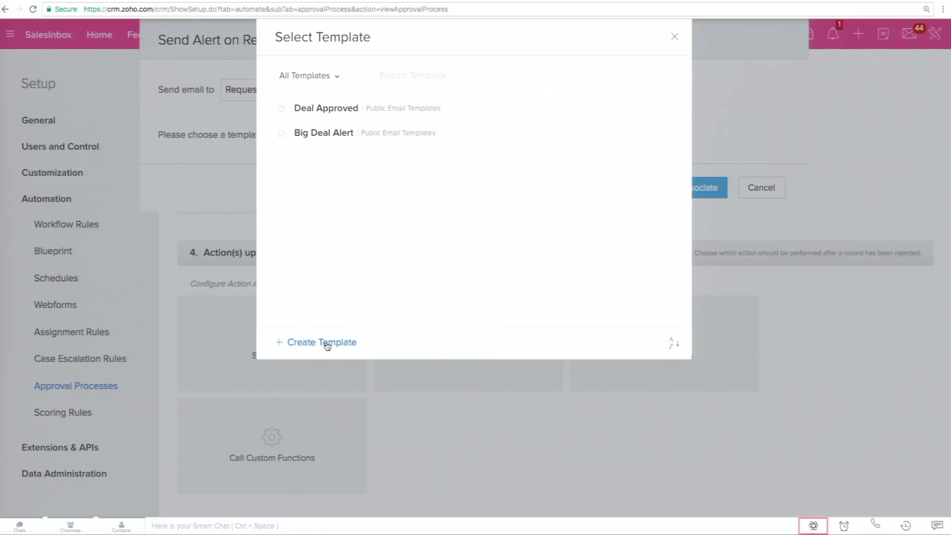
{"action": "left_click", "coordinate": [327, 345]}
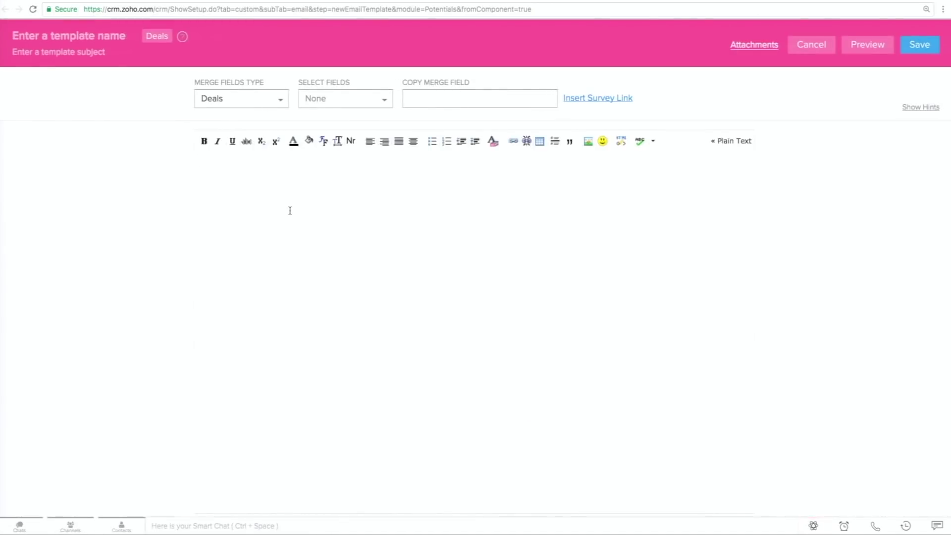
{"action": "type", "text": "Deal has been "}
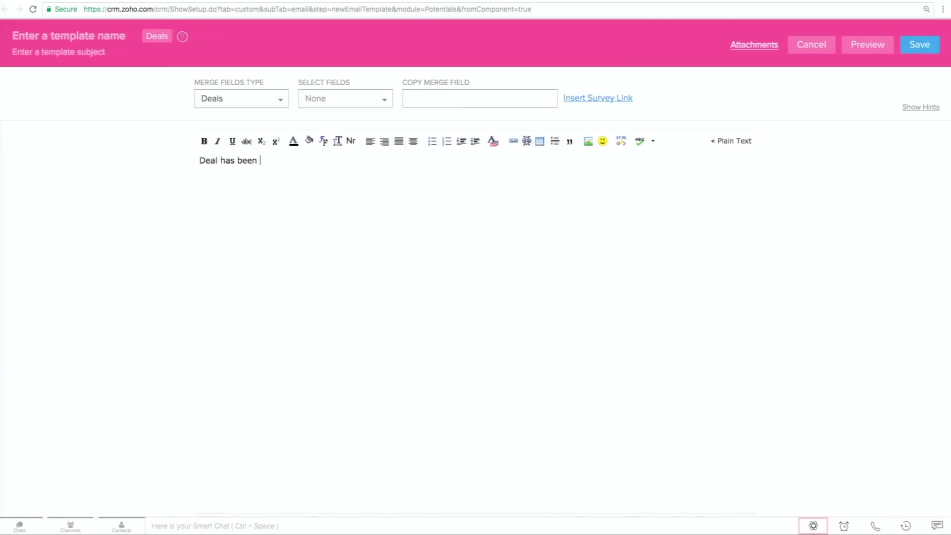
{"action": "type", "text": "rejected"}
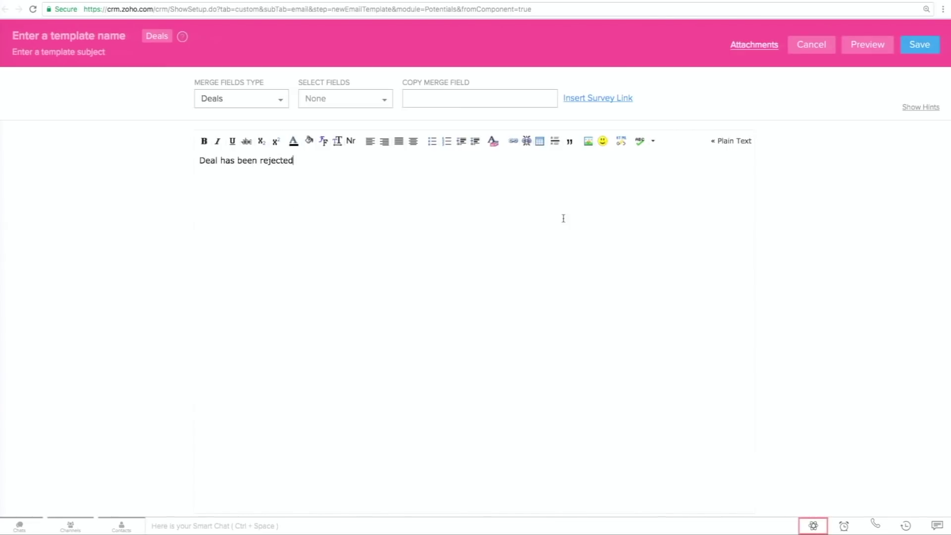
Step: Copy the body text "Deal has been rejected" into both the template's name and its subject
{"action": "left_click", "coordinate": [91, 37]}
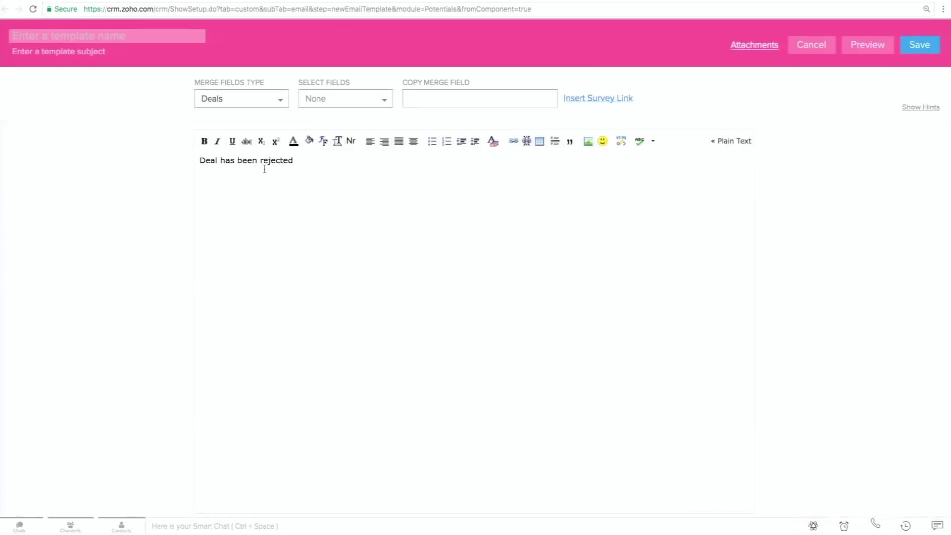
{"action": "triple_click", "coordinate": [256, 162]}
{"action": "key", "text": "ctrl+c"}
{"action": "left_click", "coordinate": [92, 38]}
{"action": "key", "text": "ctrl+v"}
{"action": "left_click", "coordinate": [91, 53]}
{"action": "key", "text": "ctrl+v"}
Step: Save the rejection template to the Public Email Templates folder
{"action": "left_click", "coordinate": [930, 54]}
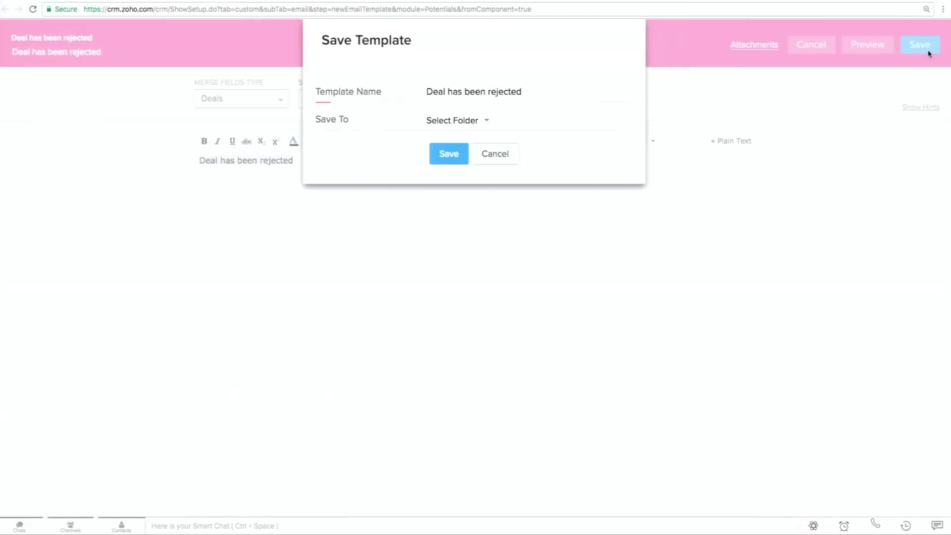
{"action": "left_click", "coordinate": [452, 124]}
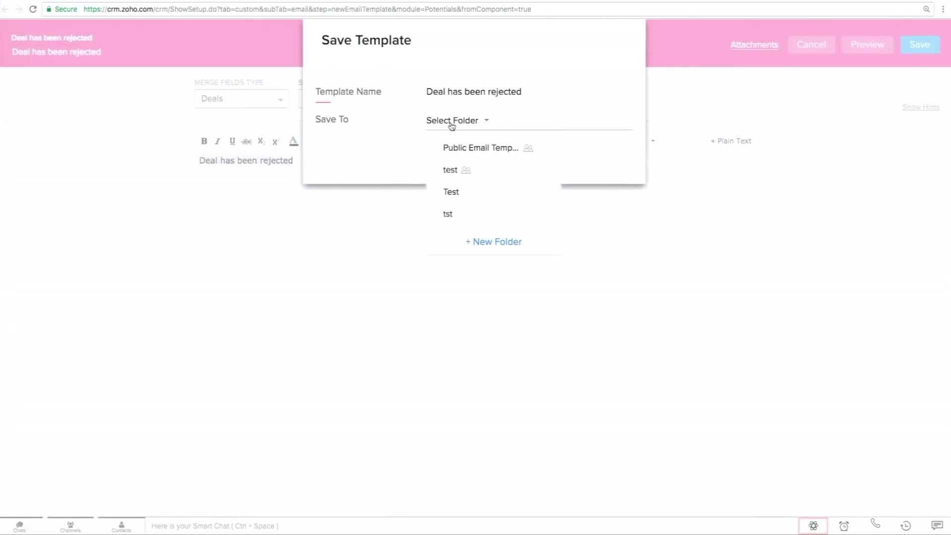
{"action": "left_click", "coordinate": [415, 154]}
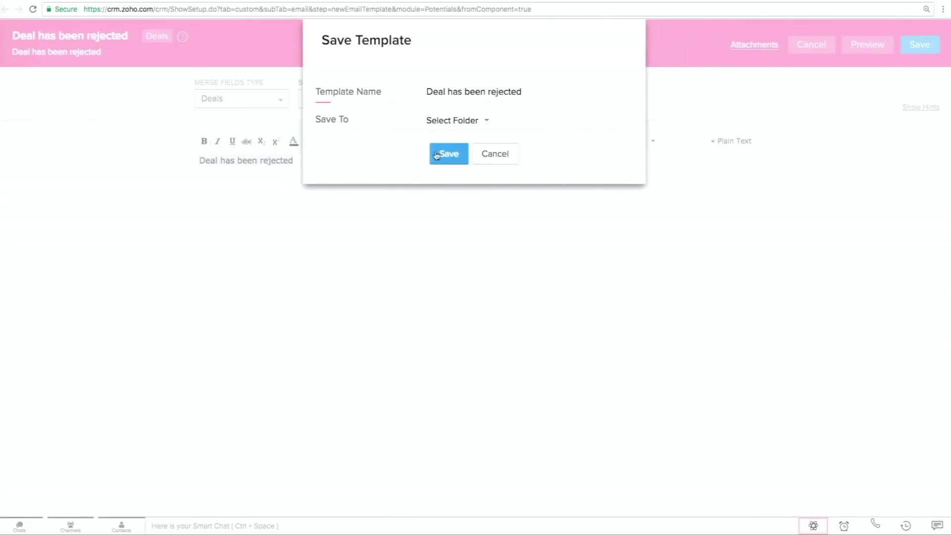
{"action": "left_click", "coordinate": [447, 124]}
{"action": "left_click", "coordinate": [453, 150]}
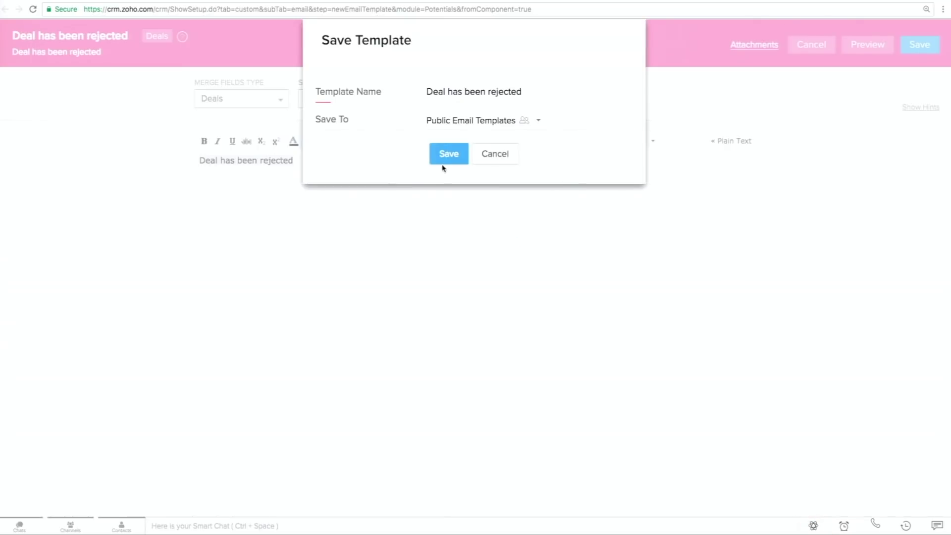
{"action": "left_click", "coordinate": [443, 161]}
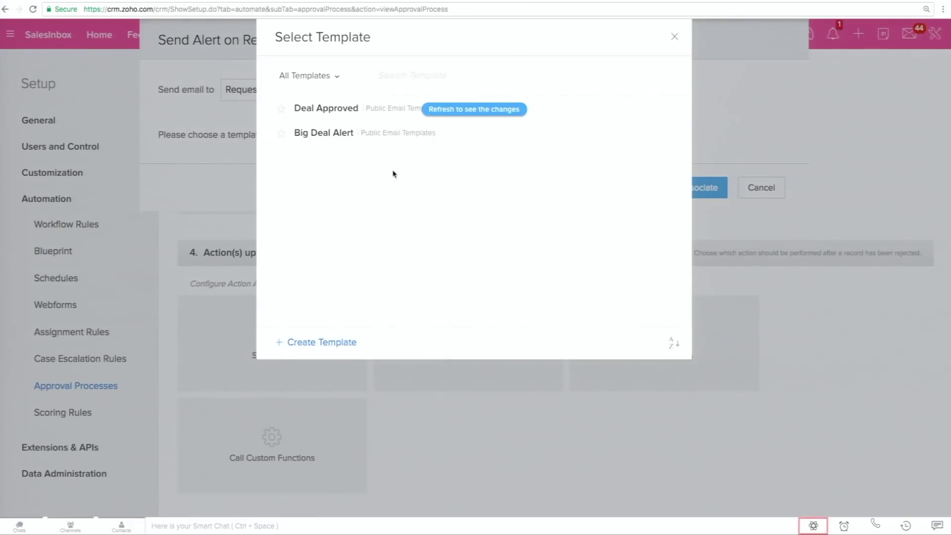
Step: Assign the Deal has been rejected template to both the requester and the Requester's Manager, and associate the rejection alert
{"action": "left_click", "coordinate": [467, 111]}
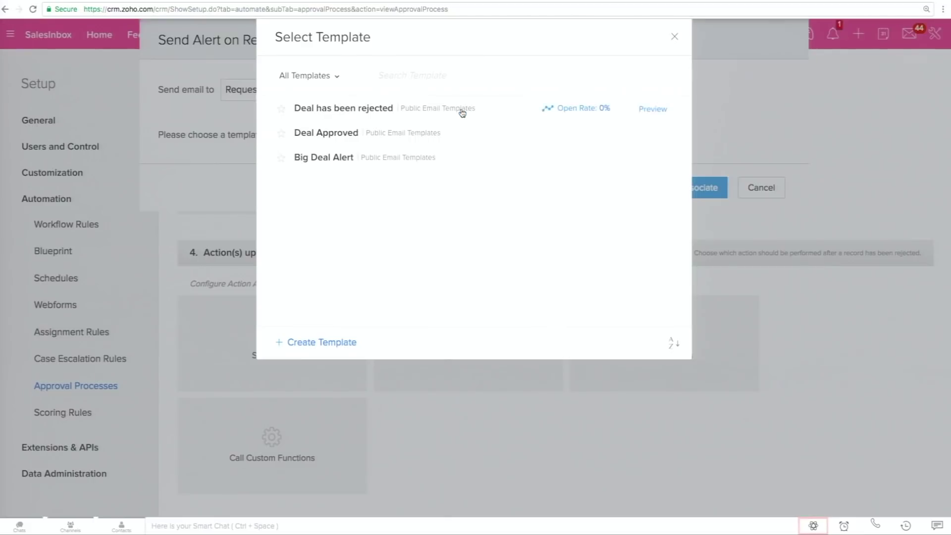
{"action": "left_click", "coordinate": [318, 107]}
{"action": "left_click", "coordinate": [699, 187]}
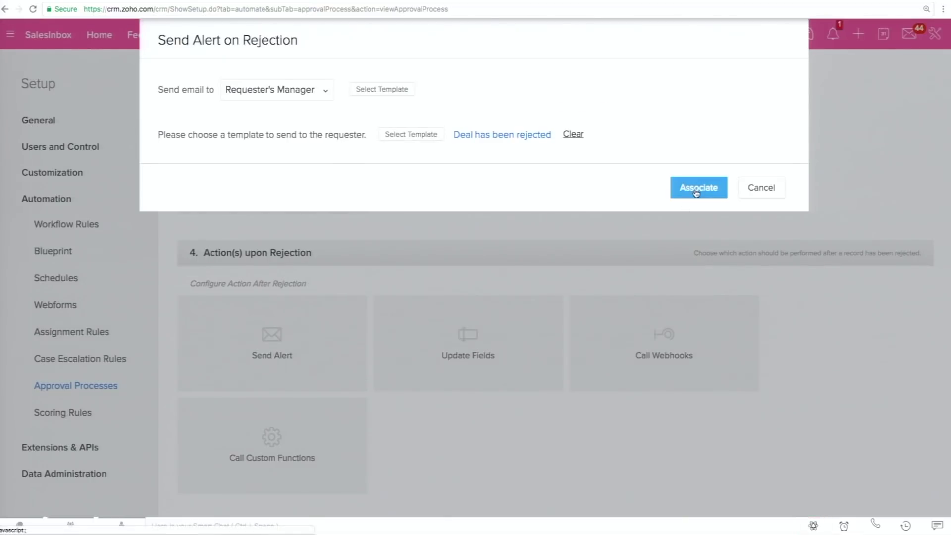
{"action": "left_click", "coordinate": [570, 70]}
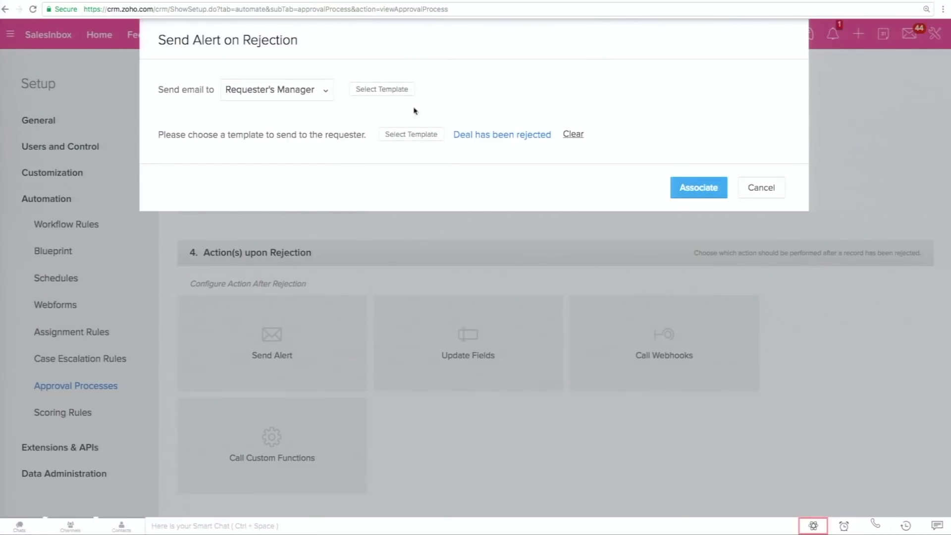
{"action": "left_click", "coordinate": [387, 90]}
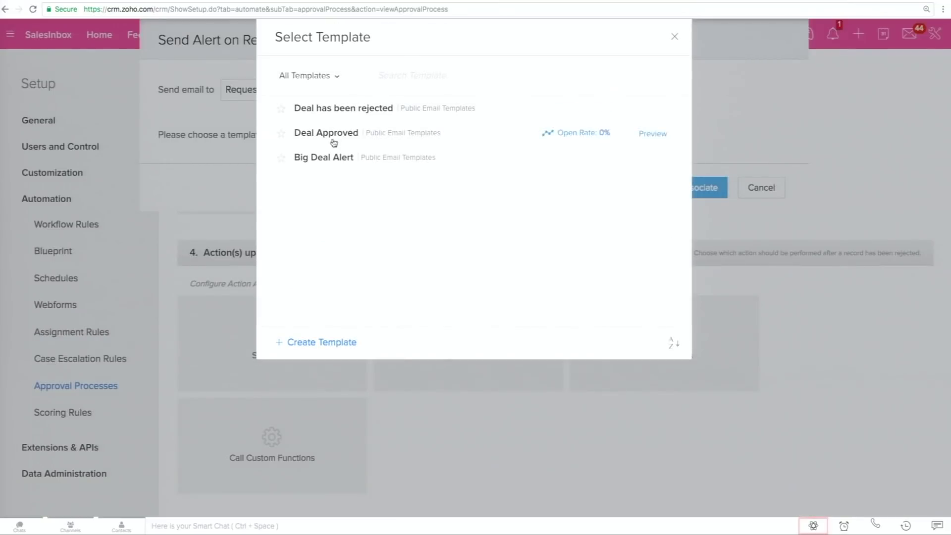
{"action": "left_click", "coordinate": [335, 110]}
{"action": "left_click", "coordinate": [700, 190]}
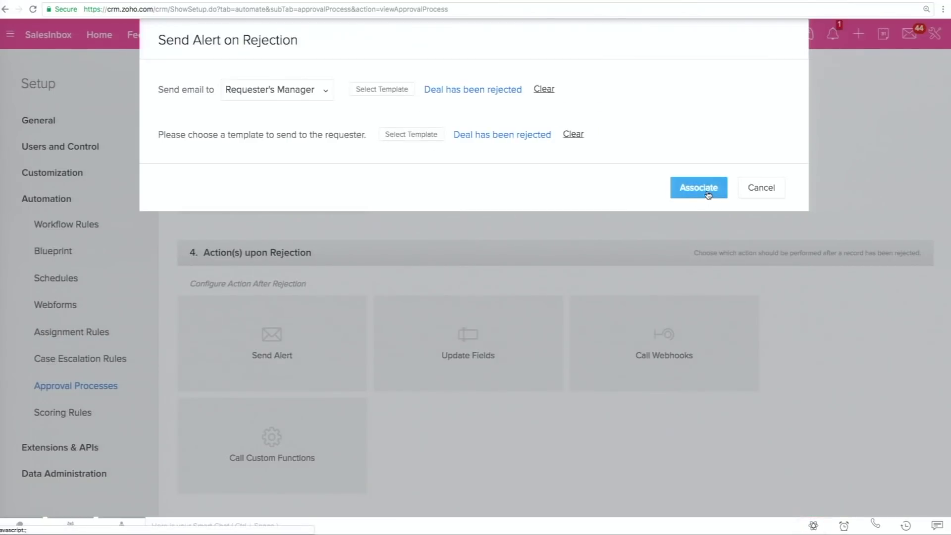
Step: Finish the approval rule and save the Big Deal Approval process
{"action": "scroll", "coordinate": [595, 330], "scroll_direction": "up", "scroll_amount": 6}
{"action": "scroll", "coordinate": [589, 347], "scroll_direction": "down", "scroll_amount": 8}
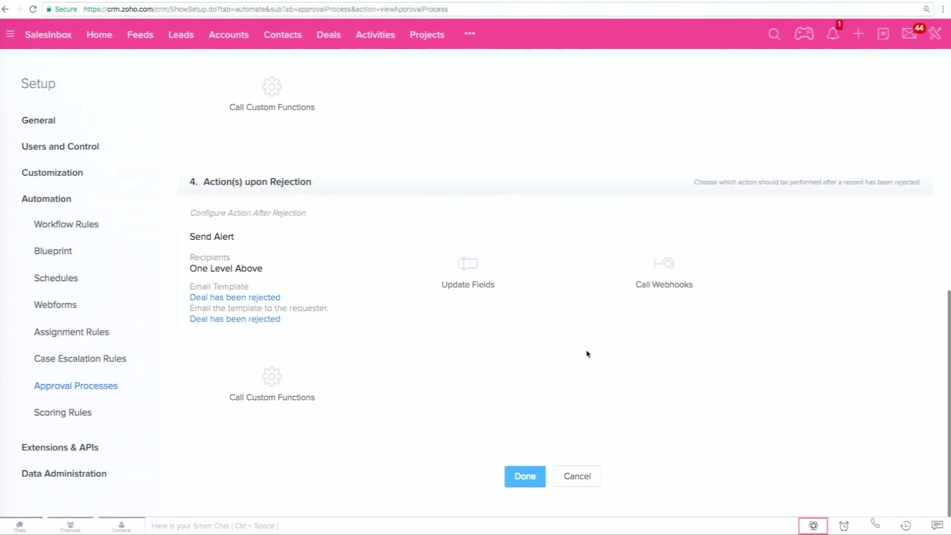
{"action": "left_click", "coordinate": [525, 475]}
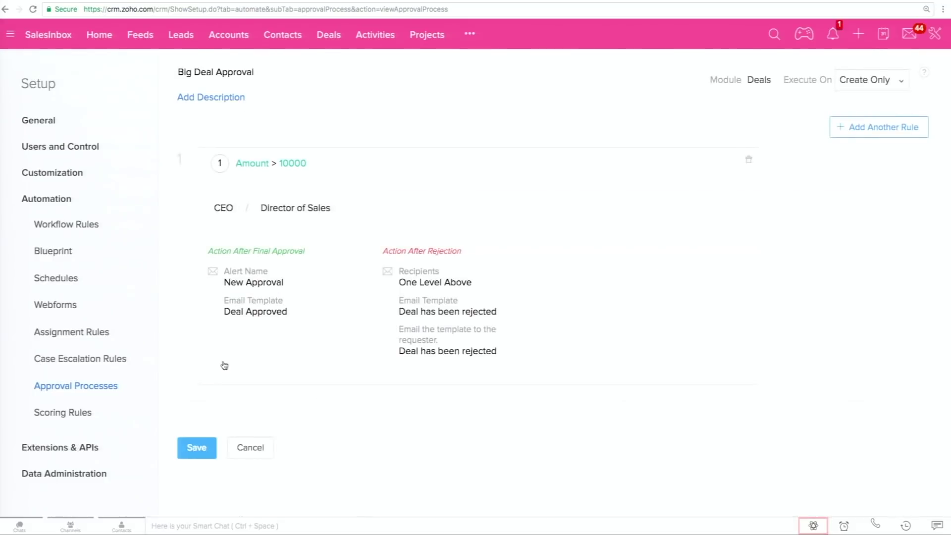
{"action": "left_click", "coordinate": [198, 449]}
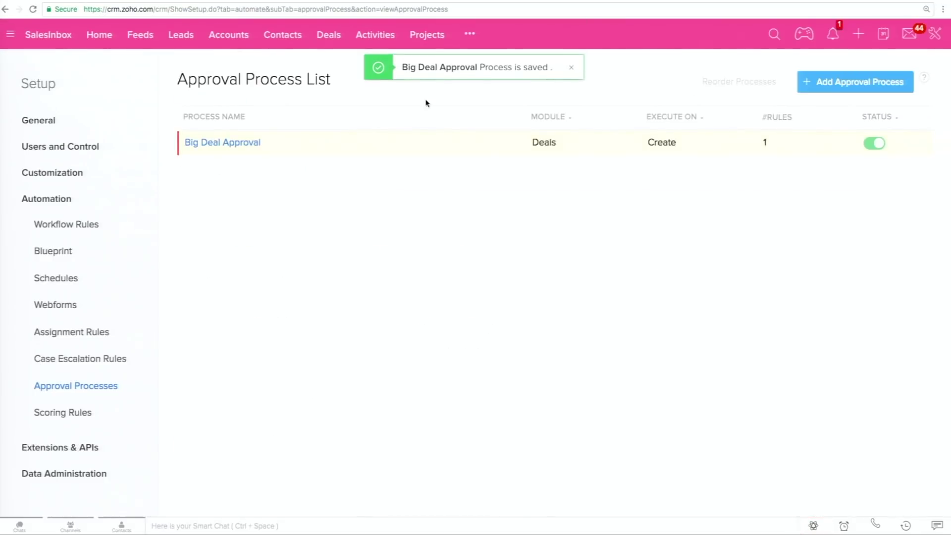
Step: Start a new record in the Deals module, naming it "New Deal" with an amount of 15000
{"action": "left_click", "coordinate": [327, 34]}
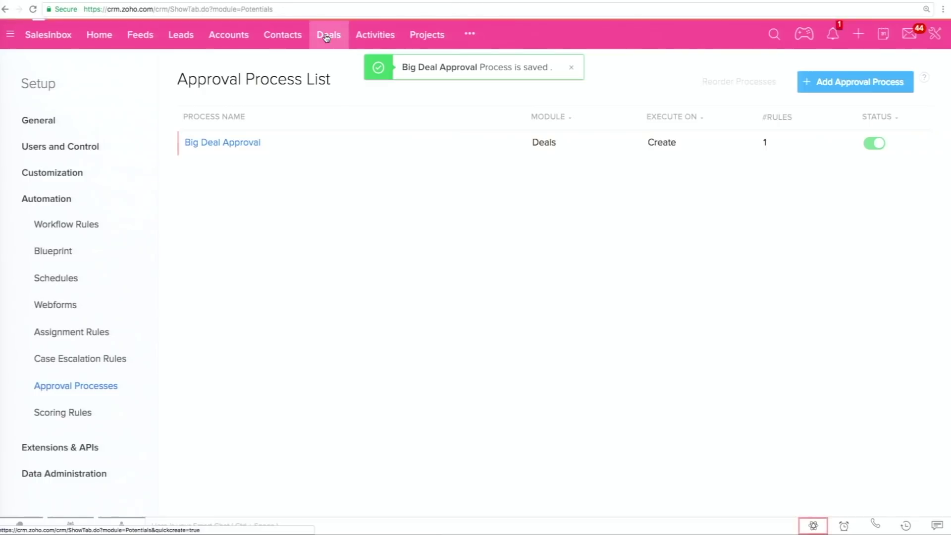
{"action": "left_click", "coordinate": [816, 75]}
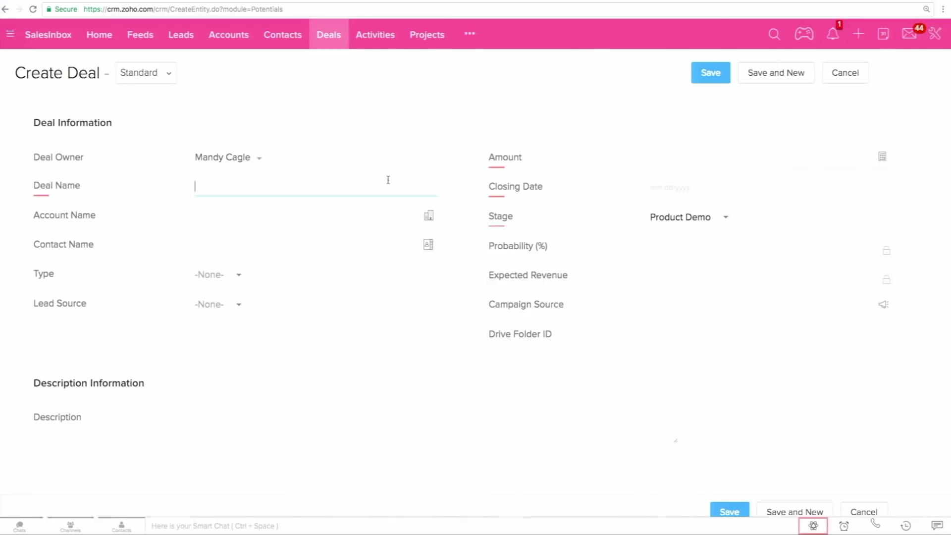
{"action": "type", "text": "New Deal"}
{"action": "left_click", "coordinate": [706, 152]}
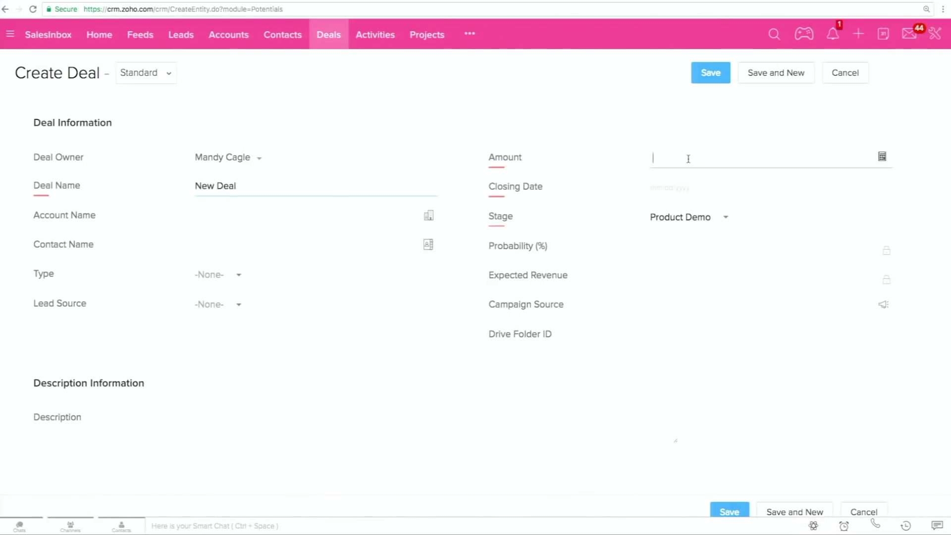
{"action": "type", "text": "15000"}
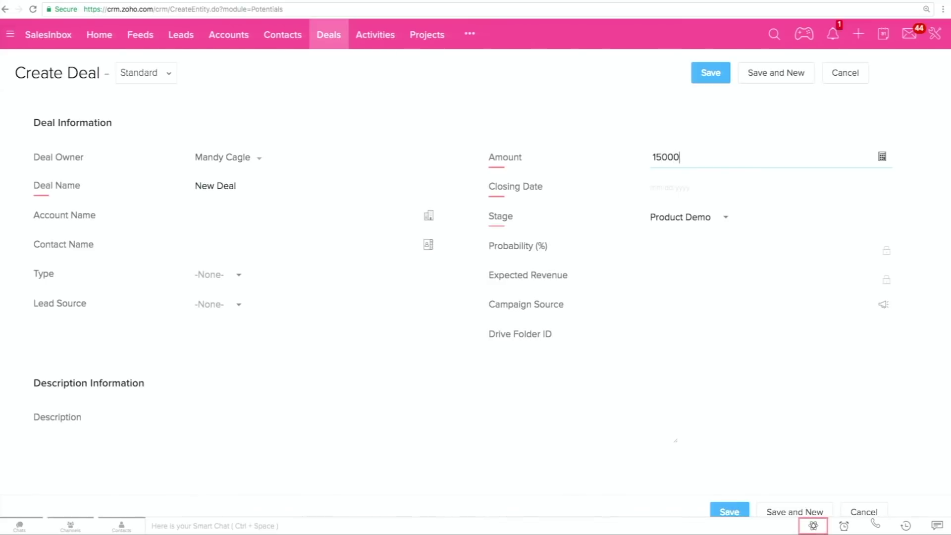
Step: Set the deal's closing date to 05/31/2017 and its stage to Negotiation, and save the deal
{"action": "left_click", "coordinate": [694, 188]}
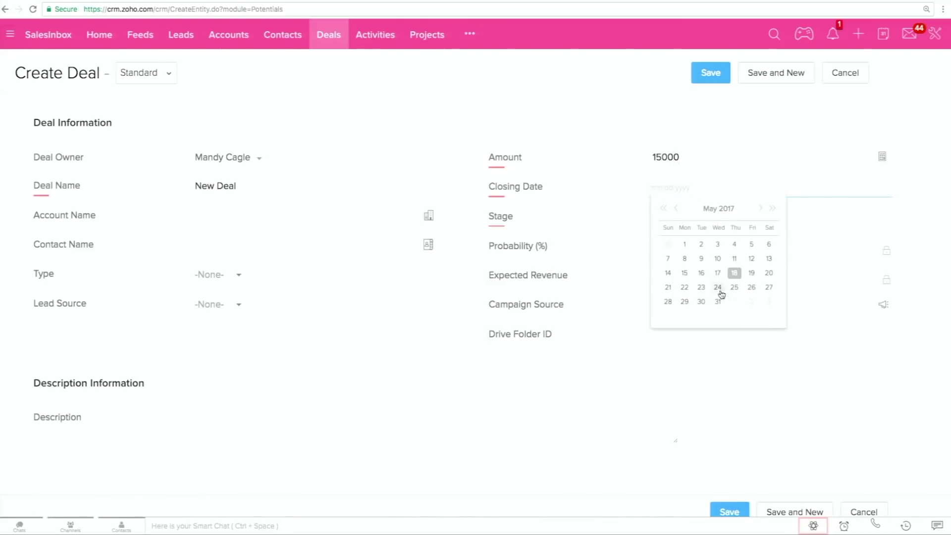
{"action": "left_click", "coordinate": [720, 301]}
{"action": "left_click", "coordinate": [666, 224]}
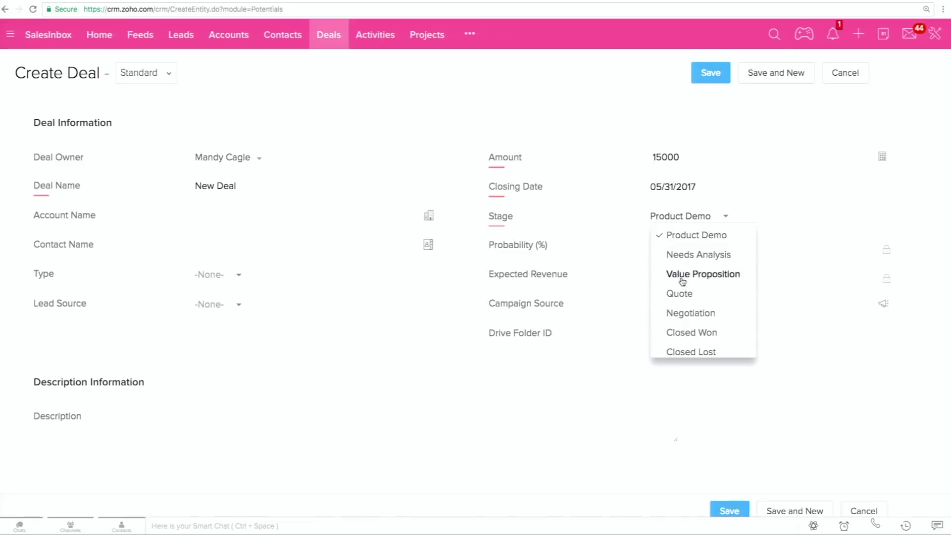
{"action": "left_click", "coordinate": [682, 310]}
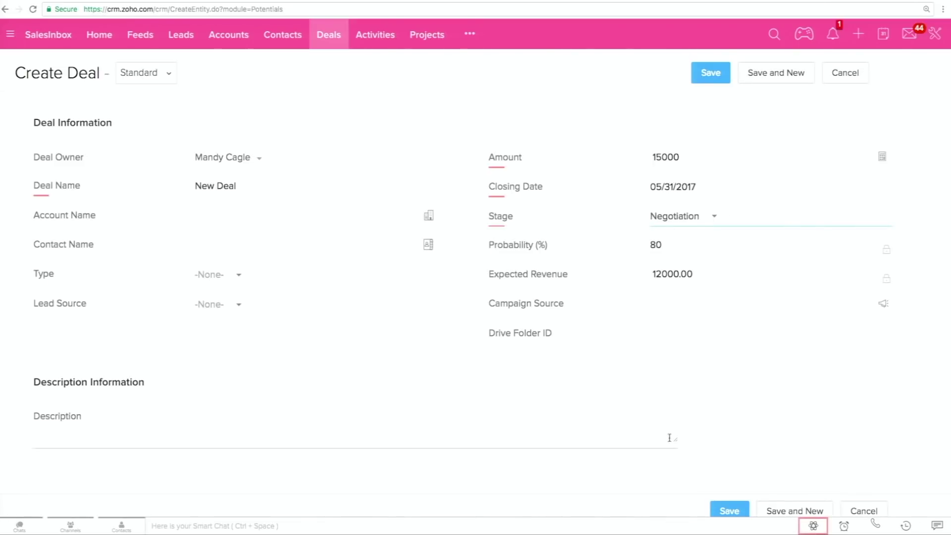
{"action": "left_click", "coordinate": [729, 511]}
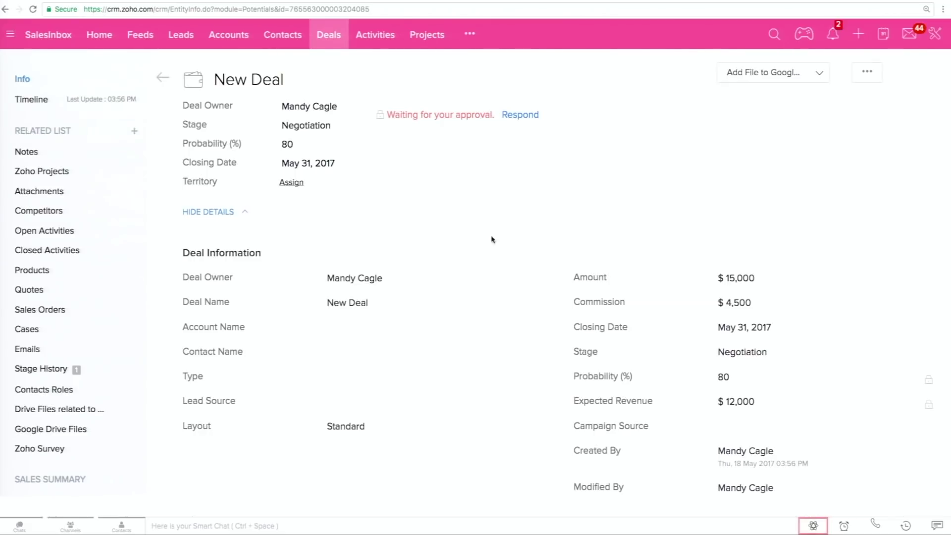
Step: Examine the saved deal's approval status, details and related lists through to Stage History and Google Drive Files
{"action": "scroll", "coordinate": [562, 229], "scroll_direction": "down", "scroll_amount": 5}
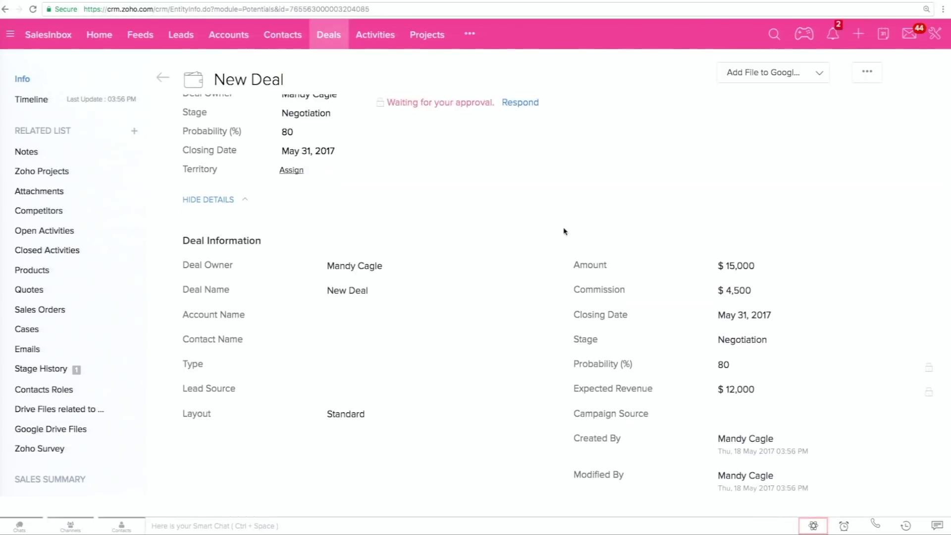
{"action": "scroll", "coordinate": [563, 230], "scroll_direction": "up", "scroll_amount": 5}
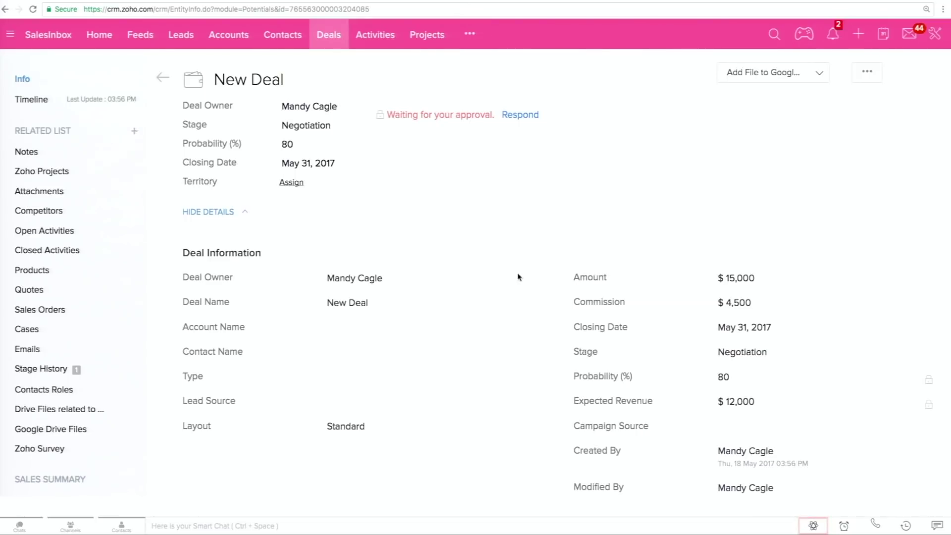
{"action": "scroll", "coordinate": [519, 277], "scroll_direction": "down", "scroll_amount": 10}
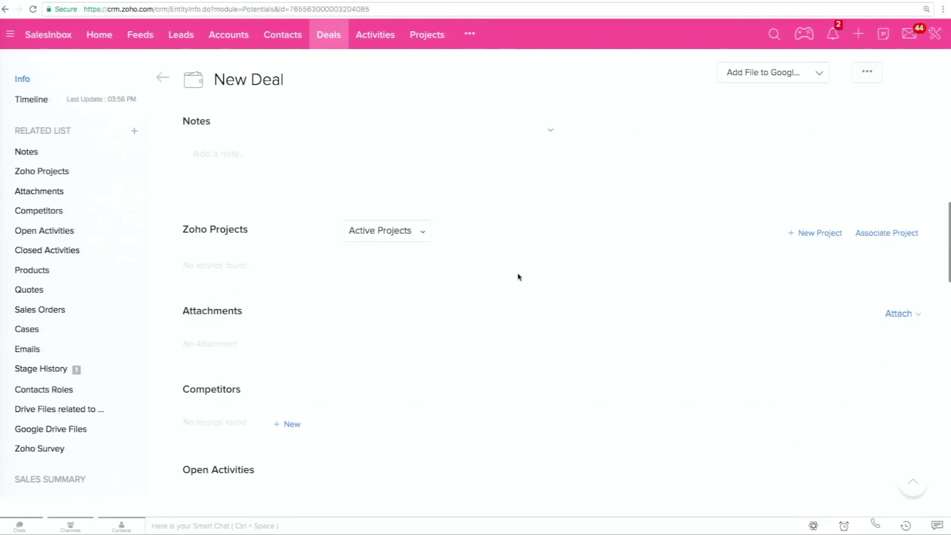
{"action": "scroll", "coordinate": [555, 282], "scroll_direction": "down", "scroll_amount": 3}
{"action": "scroll", "coordinate": [556, 282], "scroll_direction": "down", "scroll_amount": 8}
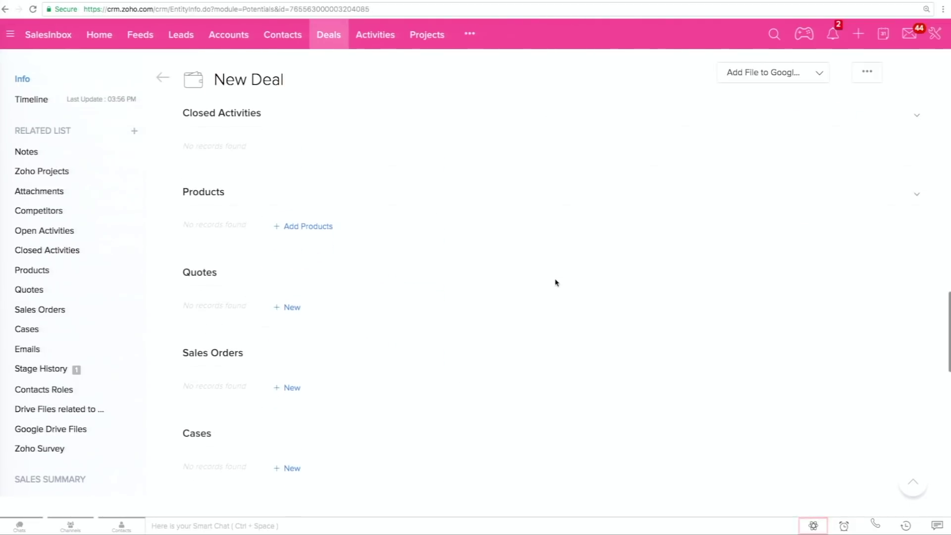
{"action": "scroll", "coordinate": [556, 282], "scroll_direction": "up", "scroll_amount": 4}
{"action": "scroll", "coordinate": [555, 282], "scroll_direction": "down", "scroll_amount": 7}
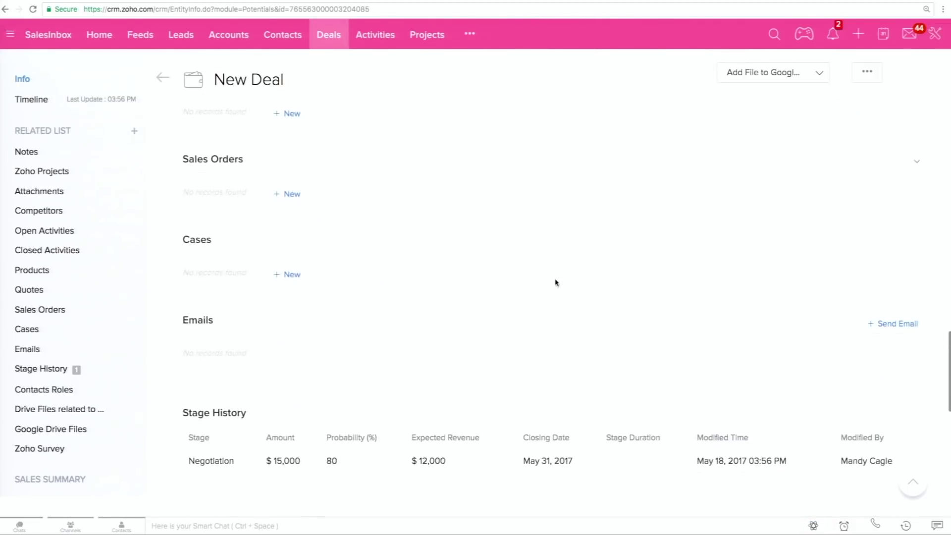
{"action": "scroll", "coordinate": [556, 282], "scroll_direction": "down", "scroll_amount": 5}
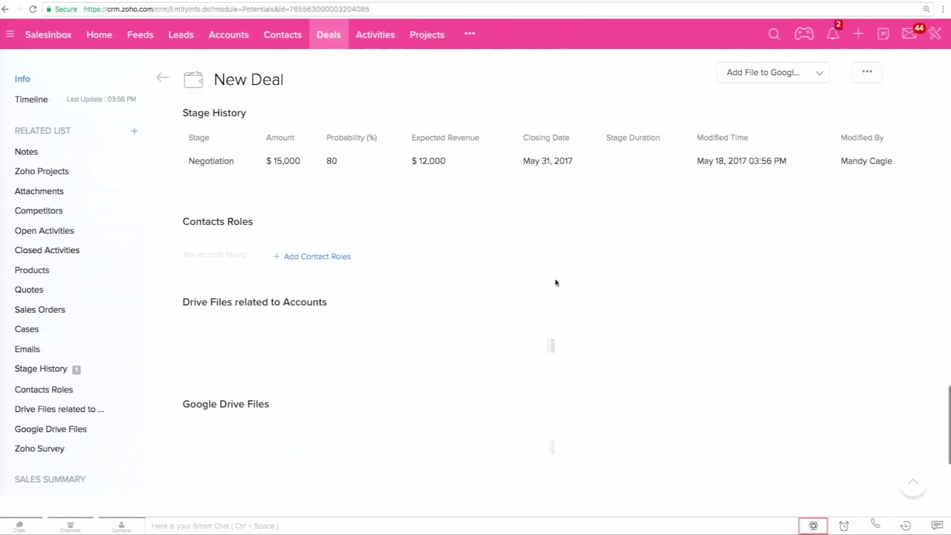
{"action": "scroll", "coordinate": [556, 282], "scroll_direction": "up", "scroll_amount": 15}
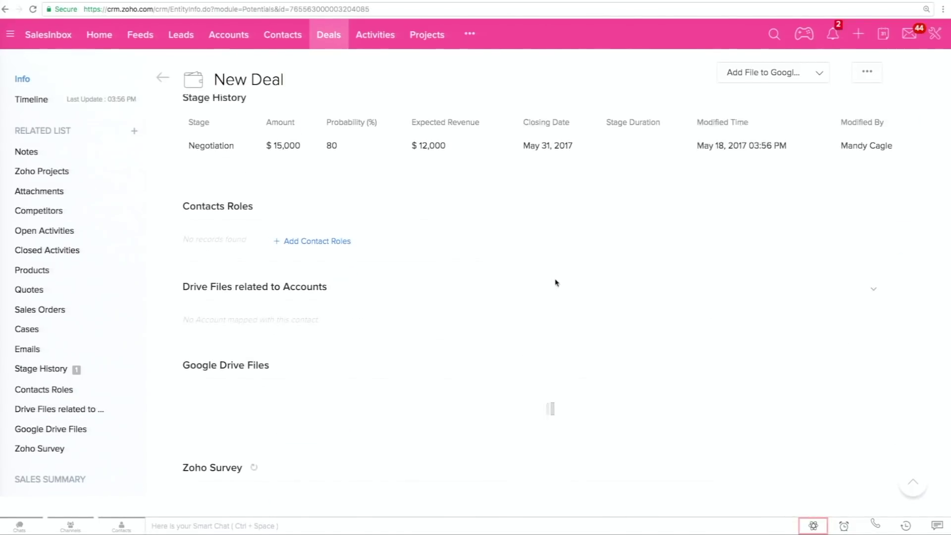
{"action": "scroll", "coordinate": [555, 282], "scroll_direction": "up", "scroll_amount": 3}
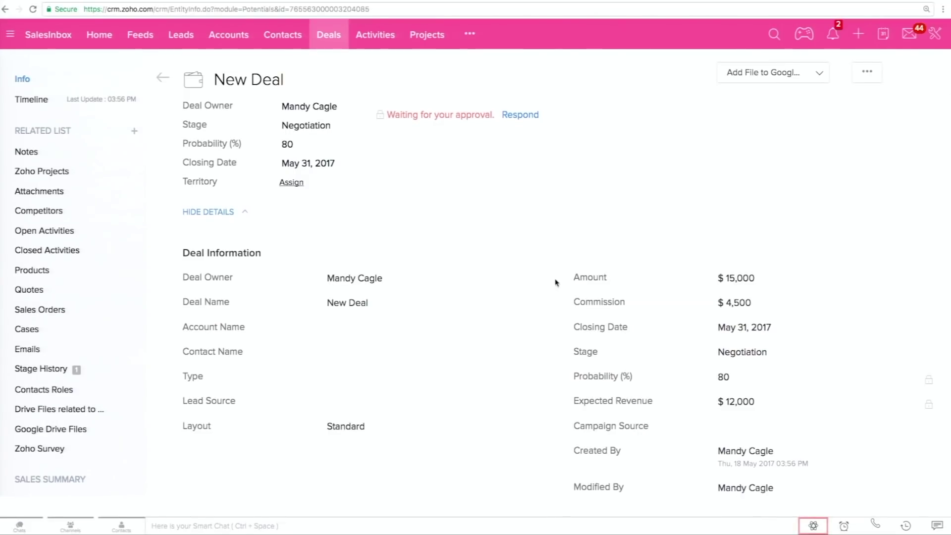
Step: Respond to the deal's approval request with the comment "Please investigate" and delegate the approval to the third user offered
{"action": "left_click", "coordinate": [518, 123]}
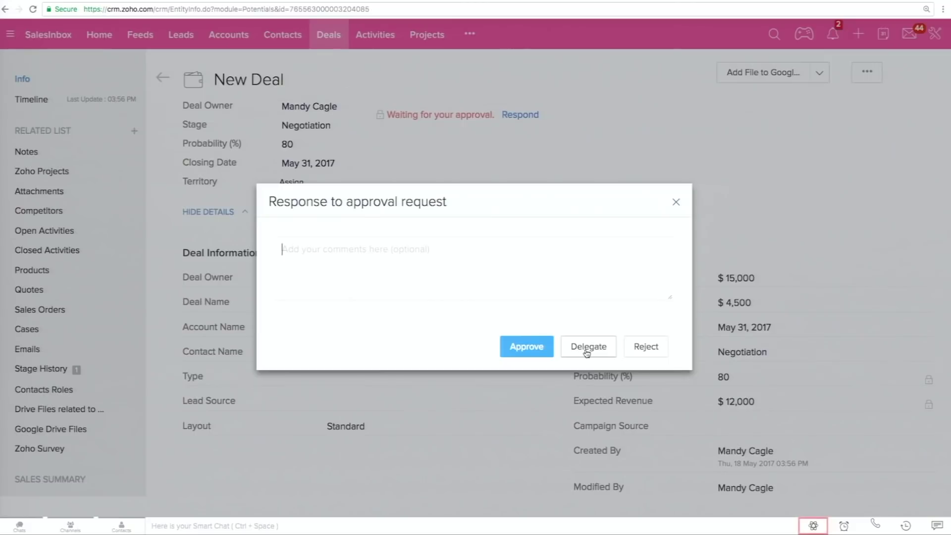
{"action": "type", "text": "Please investigate"}
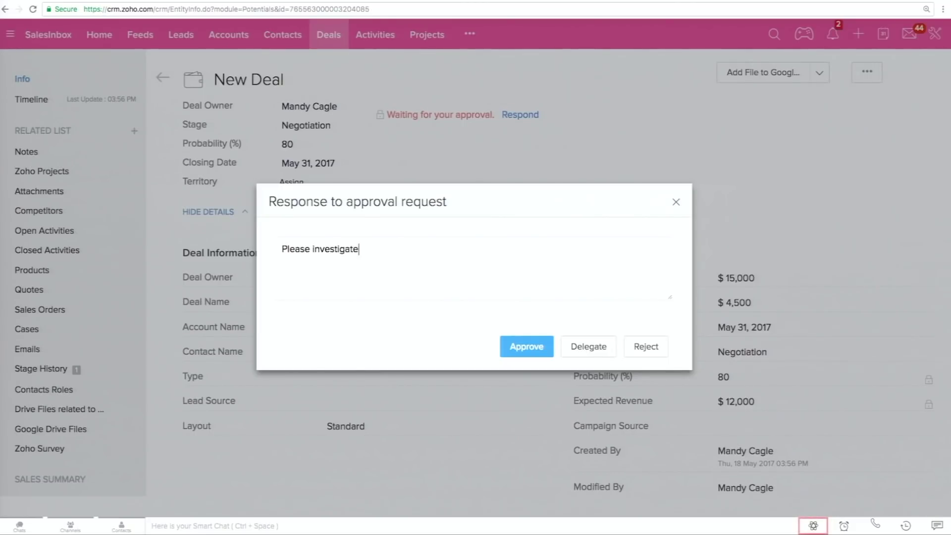
{"action": "left_click", "coordinate": [590, 348]}
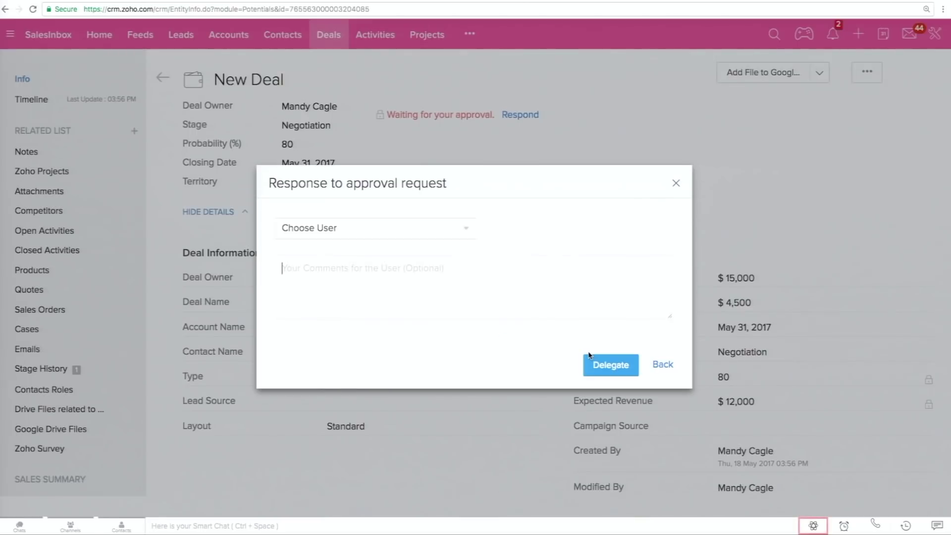
{"action": "left_click", "coordinate": [366, 230]}
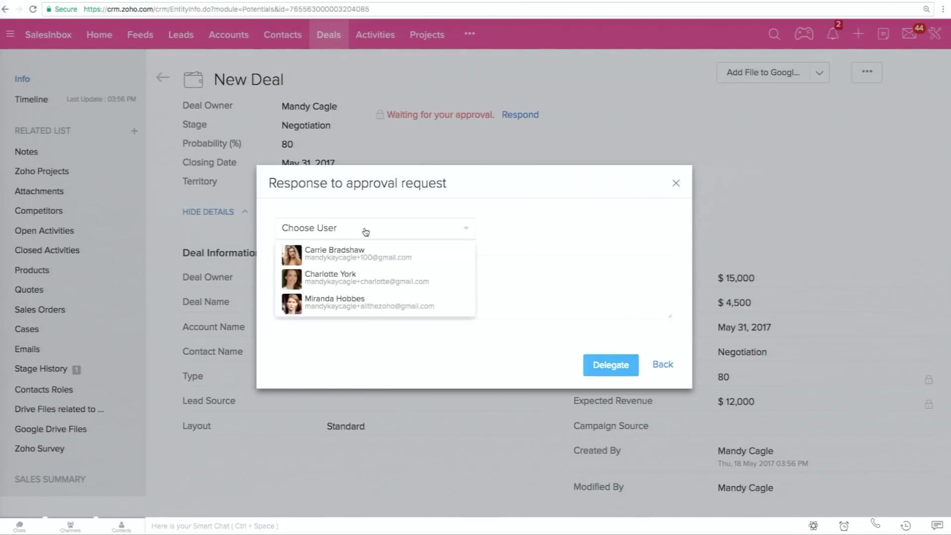
{"action": "left_click", "coordinate": [352, 298]}
{"action": "left_click", "coordinate": [612, 367]}
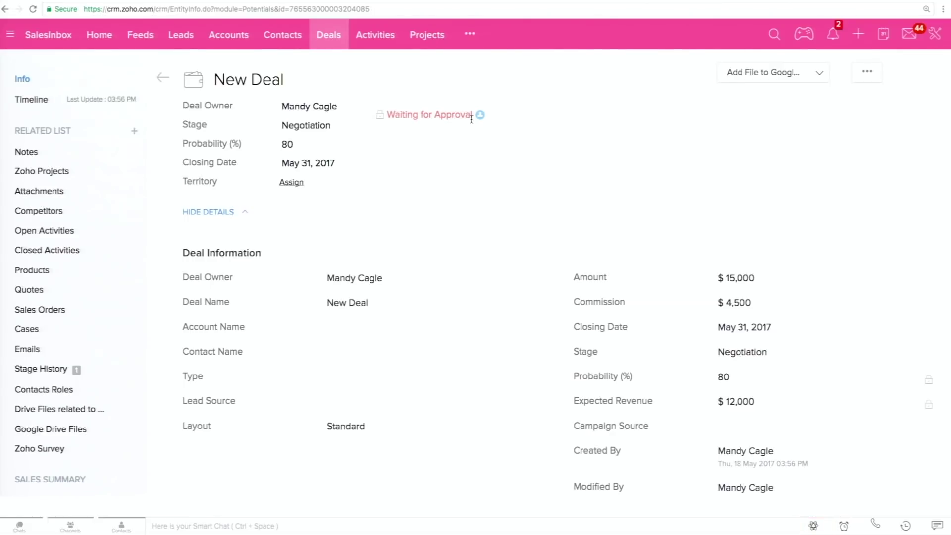
Step: Review the Open Potentials list of deals for locked records and inspect the Sample Deal record for comparison
{"action": "left_click", "coordinate": [333, 38]}
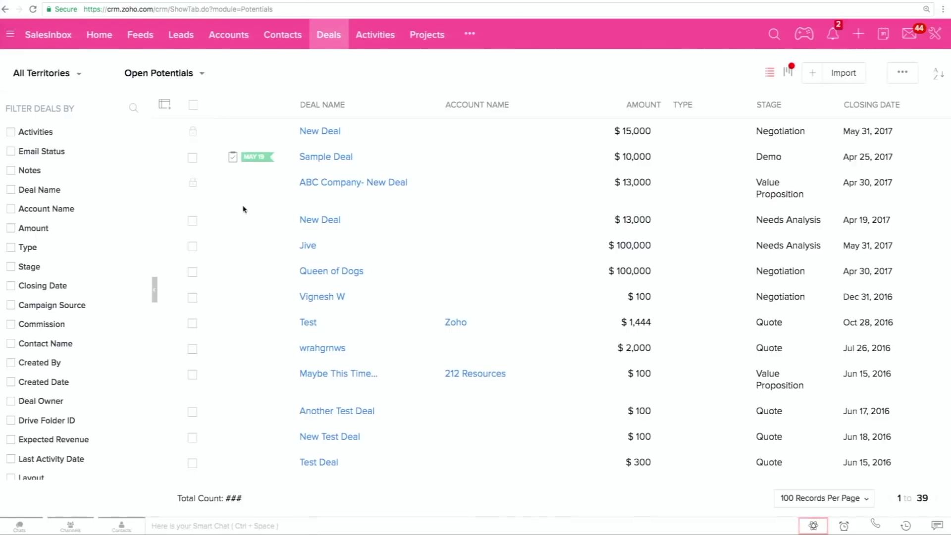
{"action": "scroll", "coordinate": [256, 209], "scroll_direction": "down", "scroll_amount": 1}
{"action": "scroll", "coordinate": [256, 208], "scroll_direction": "down", "scroll_amount": 1}
{"action": "scroll", "coordinate": [297, 188], "scroll_direction": "up", "scroll_amount": 3}
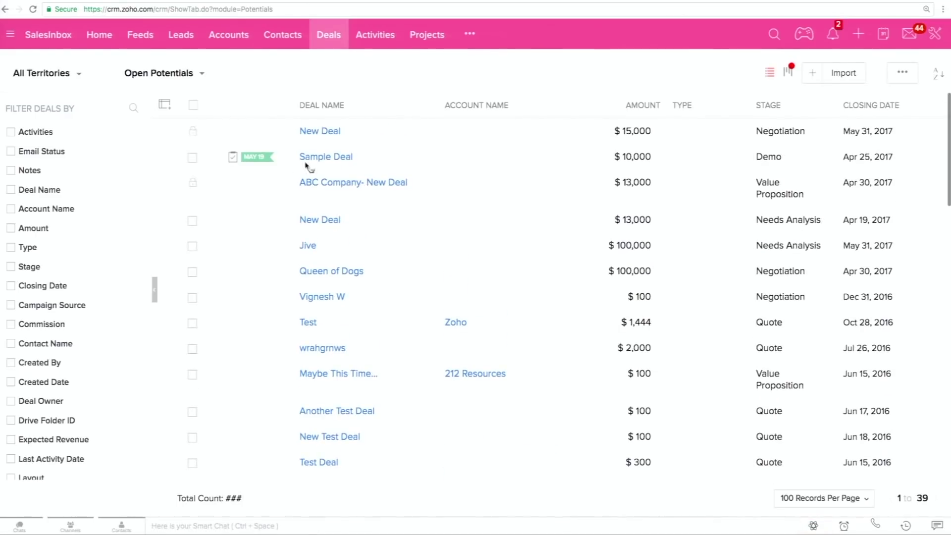
{"action": "left_click", "coordinate": [320, 157]}
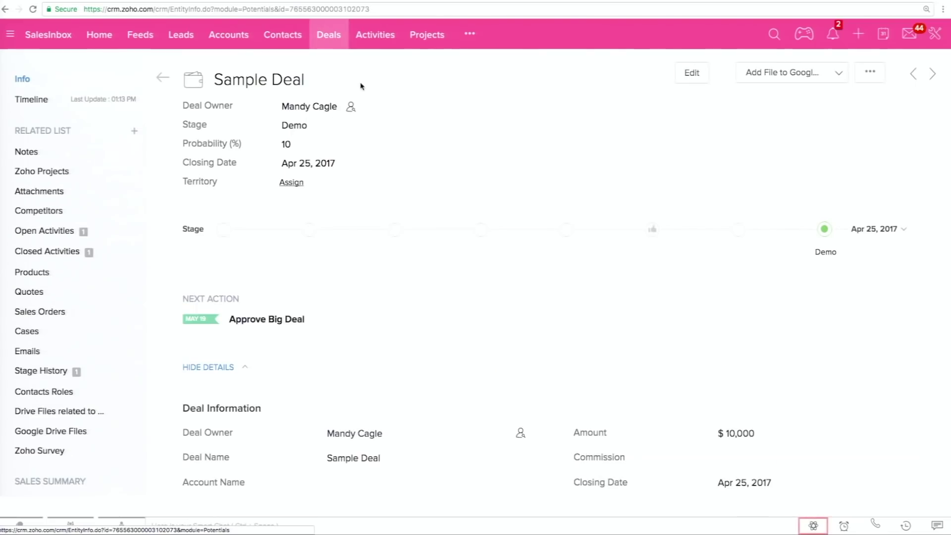
{"action": "left_click", "coordinate": [342, 46]}
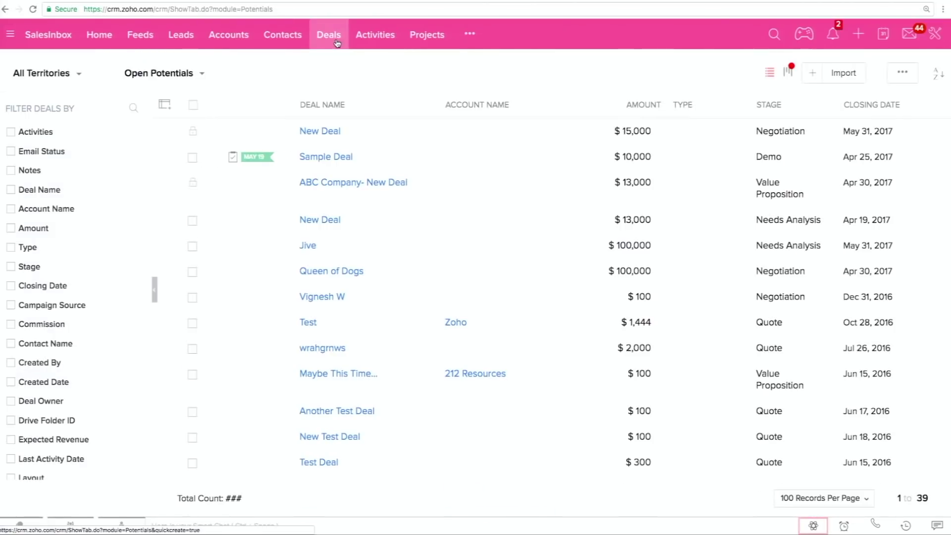
{"action": "scroll", "coordinate": [356, 176], "scroll_direction": "down", "scroll_amount": 10}
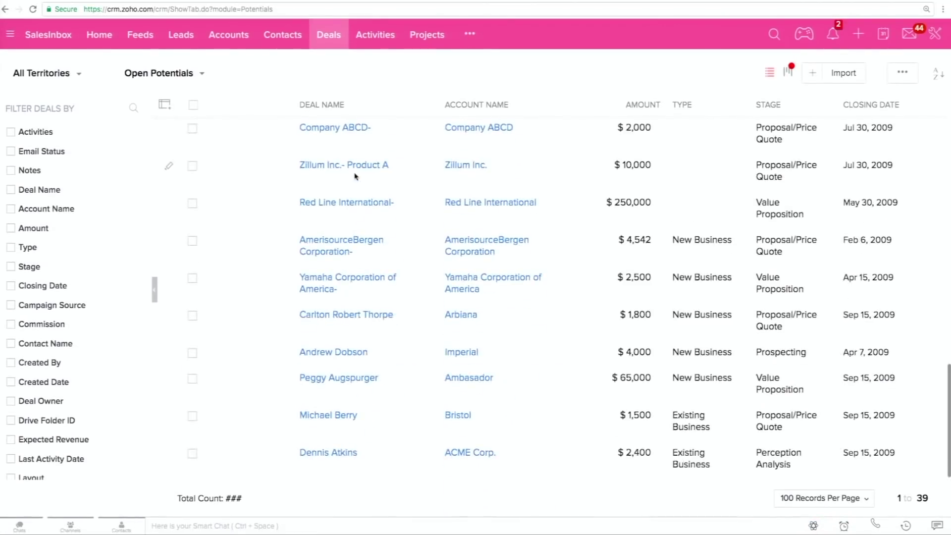
{"action": "scroll", "coordinate": [355, 176], "scroll_direction": "up", "scroll_amount": 12}
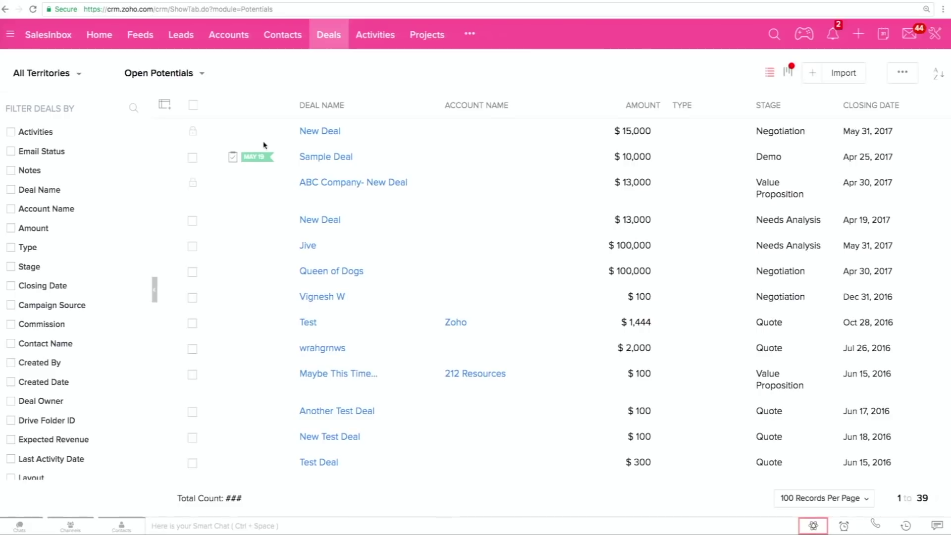